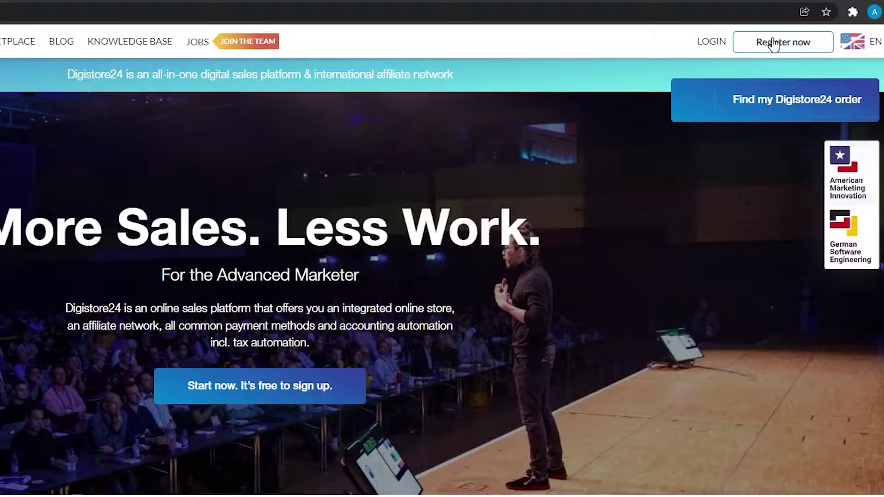
Open the free Digistore24 registration page and review the account, timezone, personal info and consent fields of the sign-up form
left_click(773, 44)
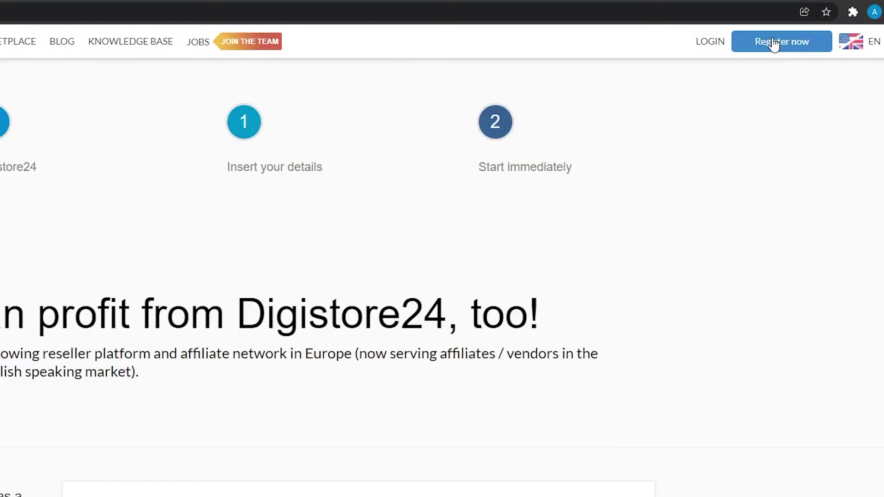
scroll(457, 229, "down", 3)
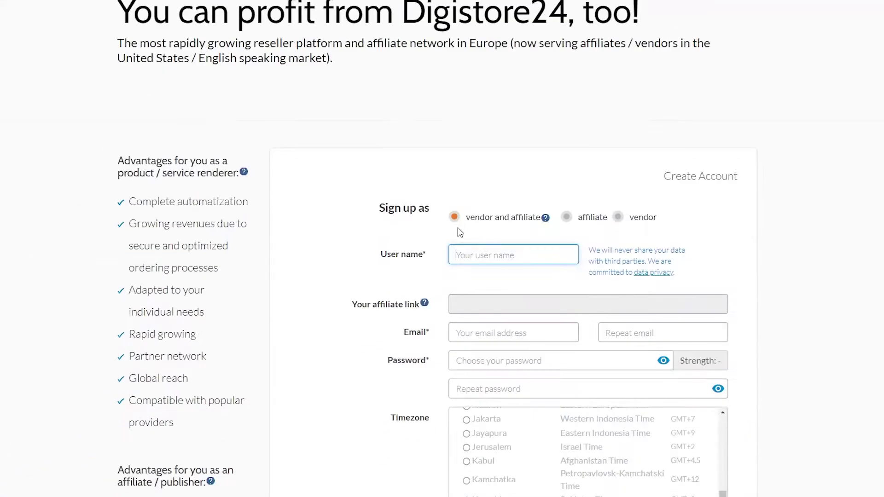
scroll(458, 229, "down", 1)
scroll(465, 220, "down", 1)
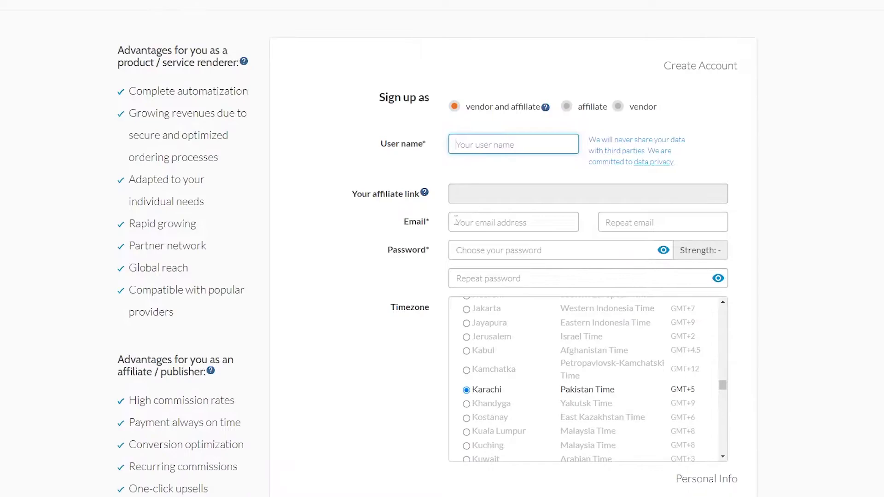
scroll(466, 223, "down", 2)
scroll(492, 160, "down", 1)
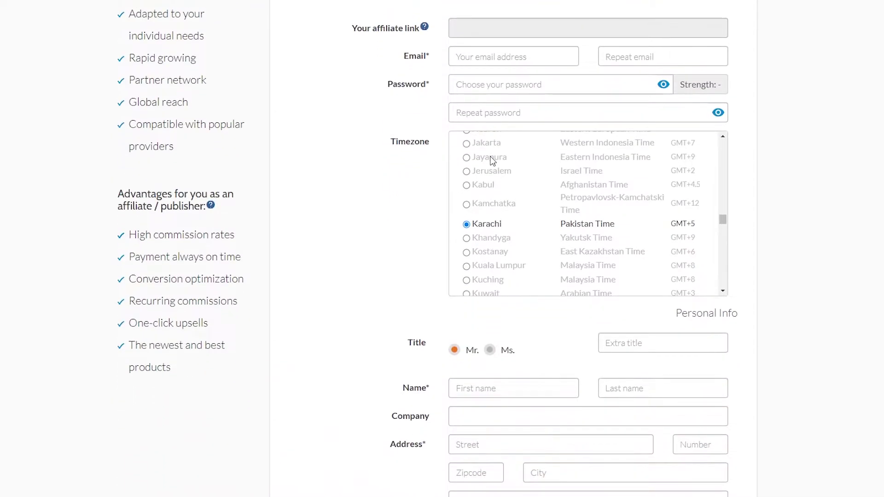
scroll(491, 160, "down", 2)
scroll(492, 160, "down", 2)
scroll(493, 288, "down", 5)
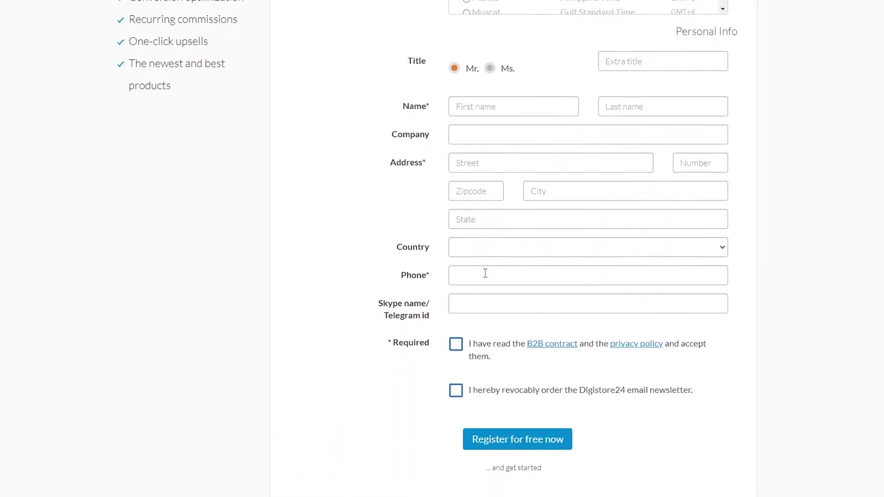
scroll(486, 278, "up", 2)
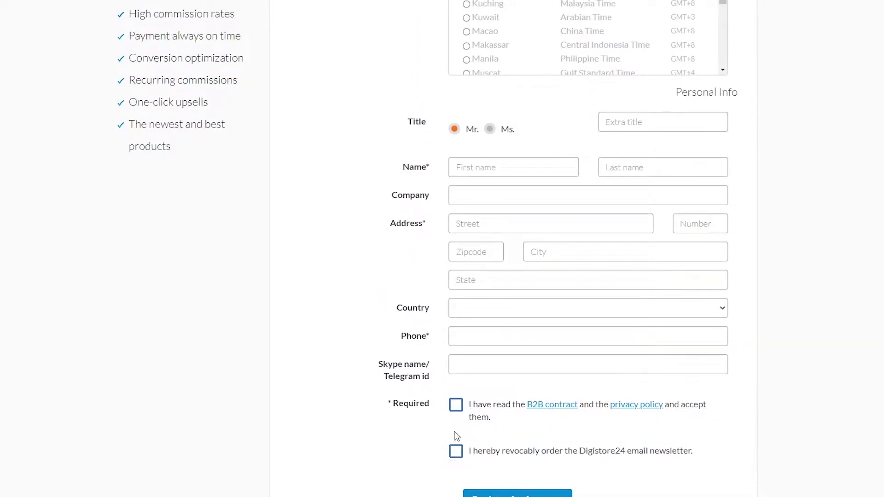
scroll(479, 401, "down", 2)
left_click(528, 396)
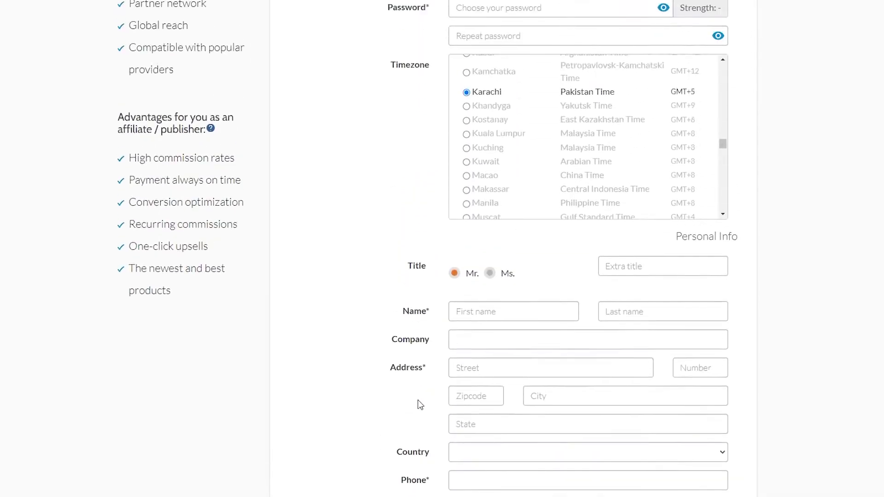
scroll(418, 400, "up", 2)
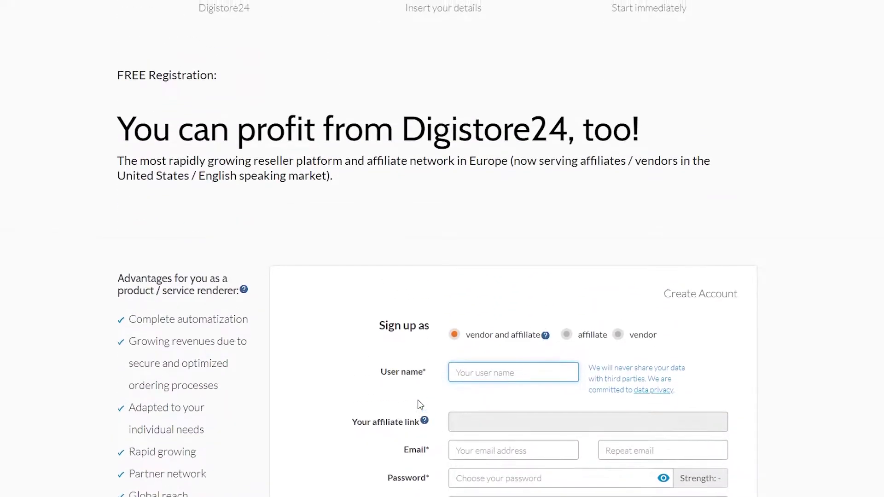
scroll(420, 404, "down", 15)
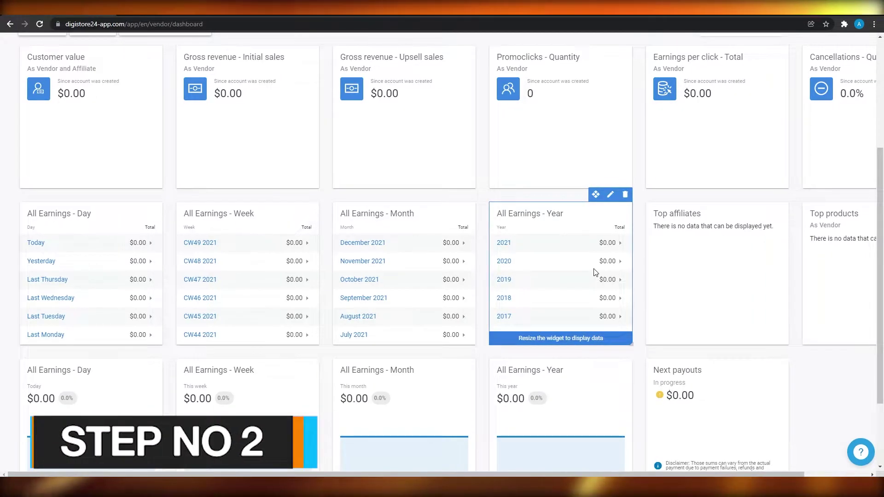
Open the list of all offers on the affiliate marketplace from the vendor dashboard
scroll(596, 273, "up", 4)
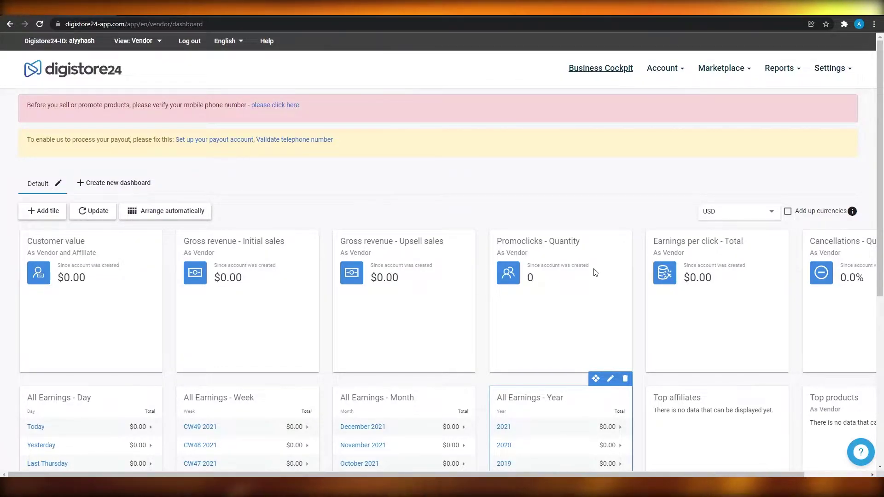
mouse_move(737, 73)
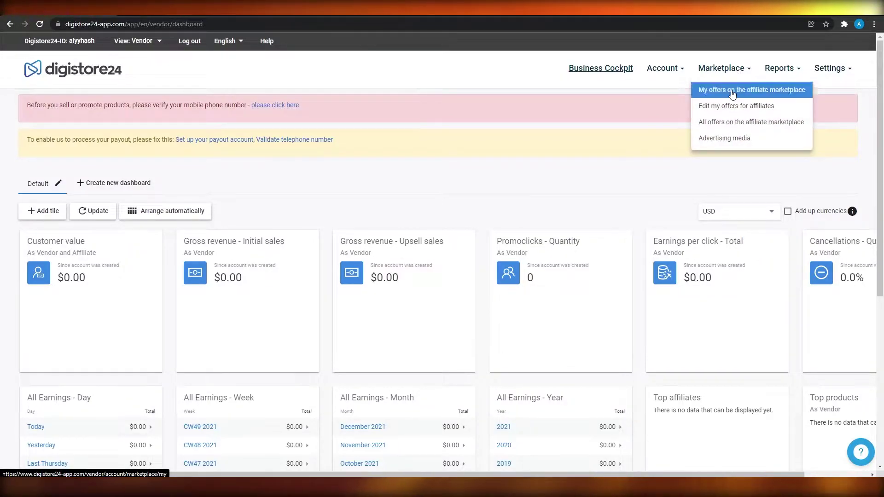
left_click(745, 126)
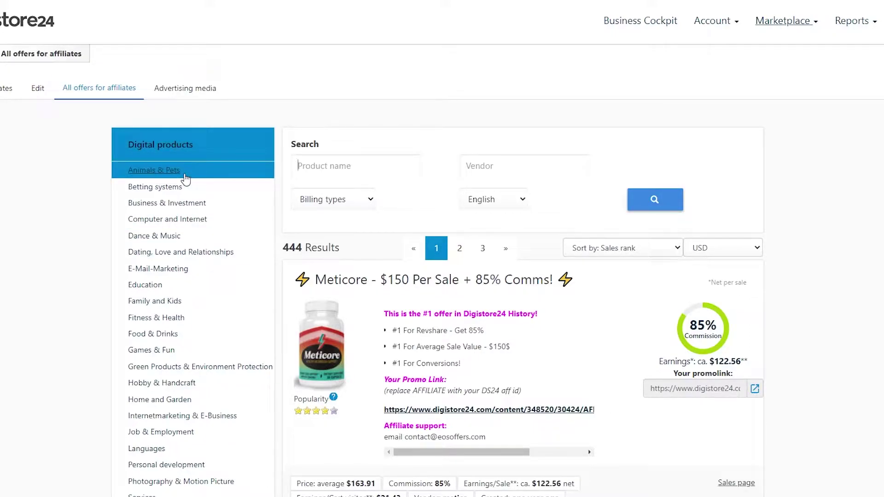
Look through the digital product categories and filter the marketplace offers by Fitness & Health
scroll(186, 179, "down", 4)
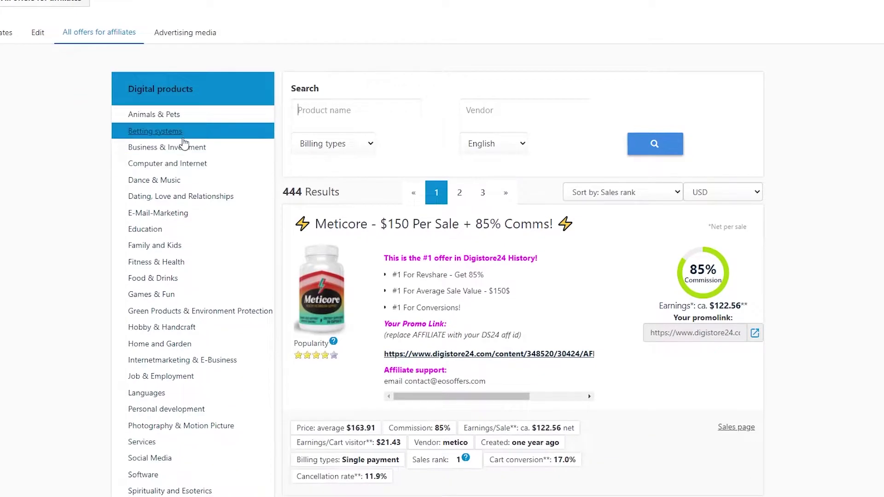
scroll(184, 144, "up", 3)
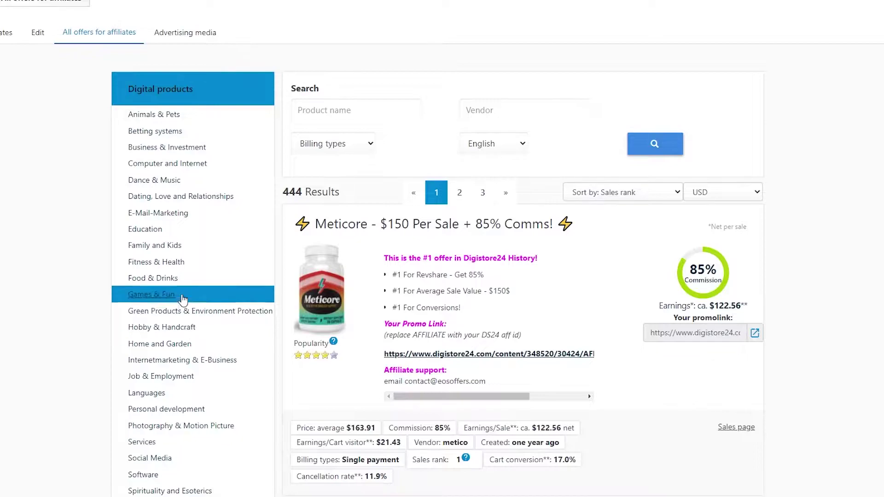
scroll(175, 280, "down", 4)
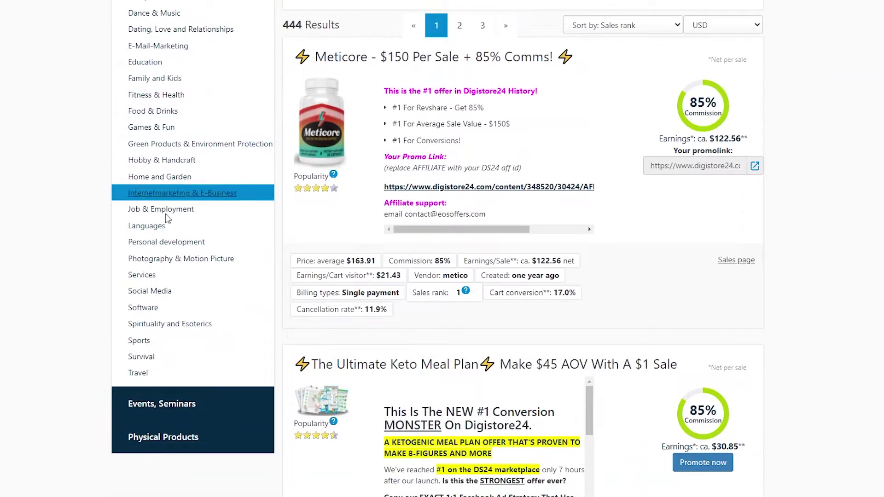
scroll(166, 286, "up", 4)
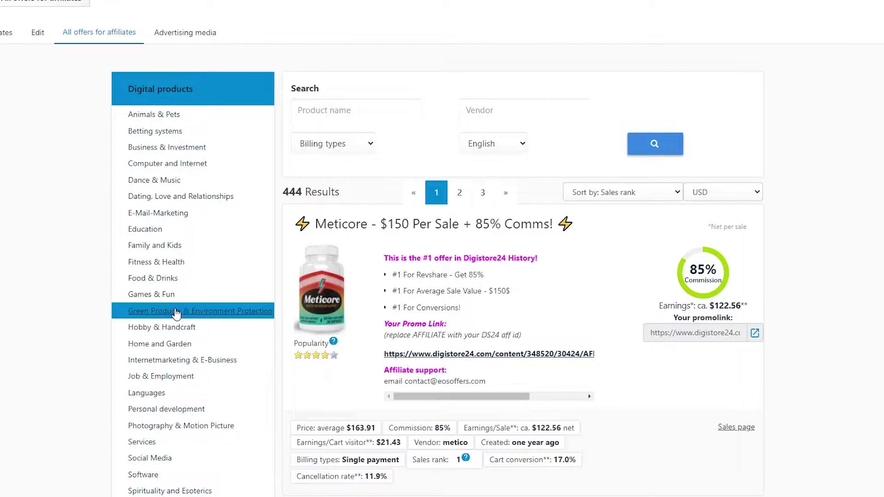
left_click(157, 266)
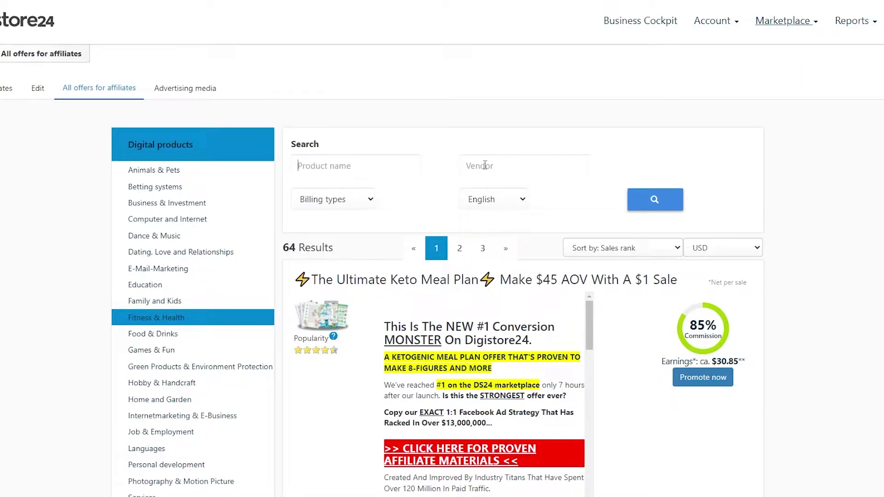
Browse the Fitness & Health offers and examine the price, commission, earnings and creation date of The Ultimate Keto Meal Plan
scroll(483, 163, "down", 5)
scroll(477, 95, "down", 2)
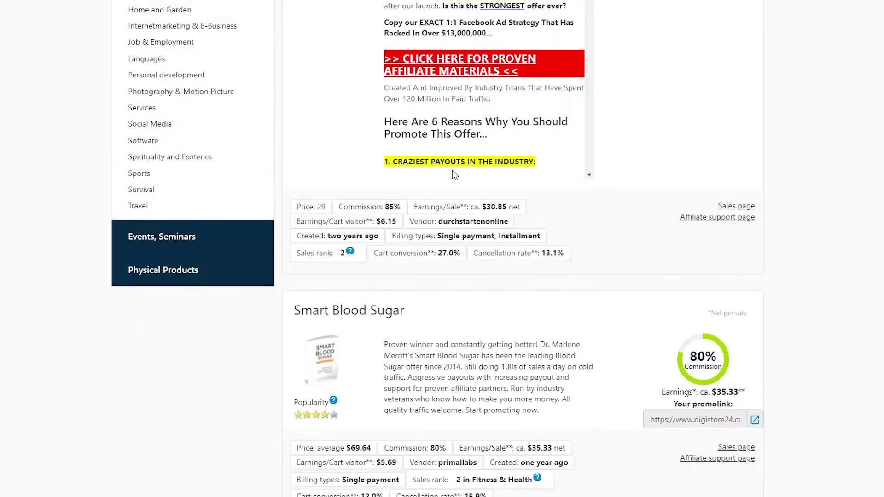
scroll(453, 170, "down", 5)
scroll(503, 289, "down", 3)
scroll(503, 290, "down", 4)
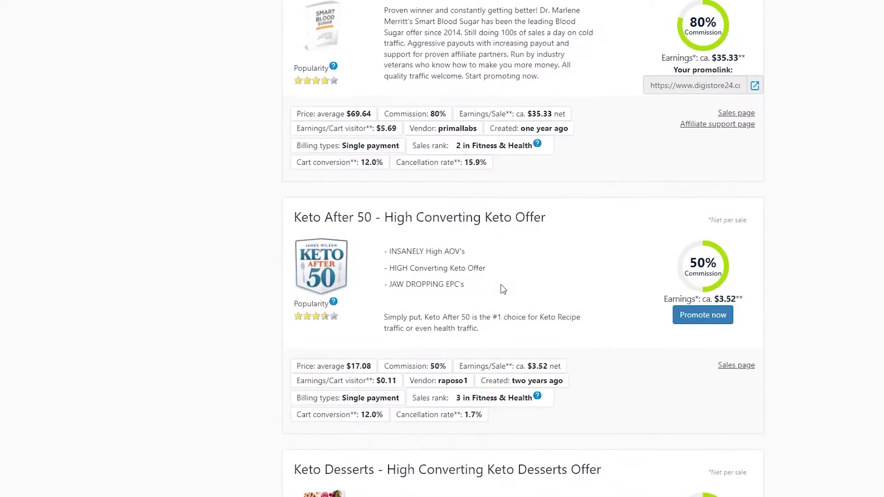
scroll(640, 373, "up", 12)
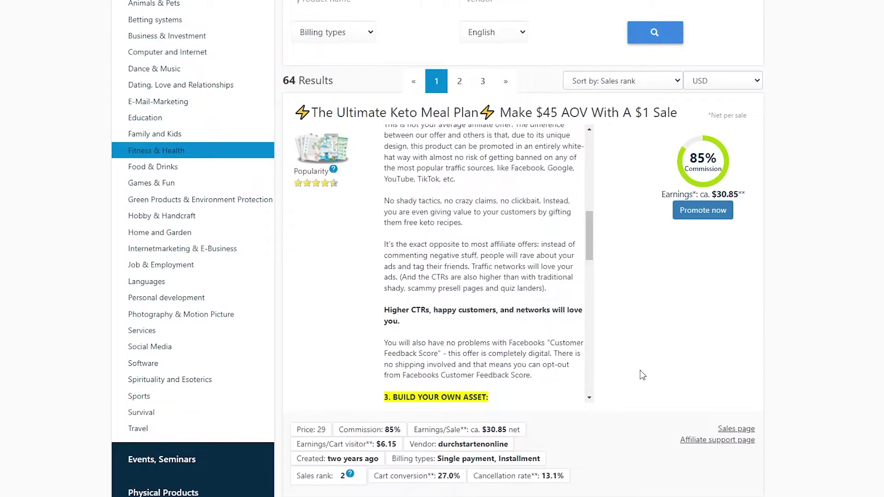
scroll(640, 375, "down", 1)
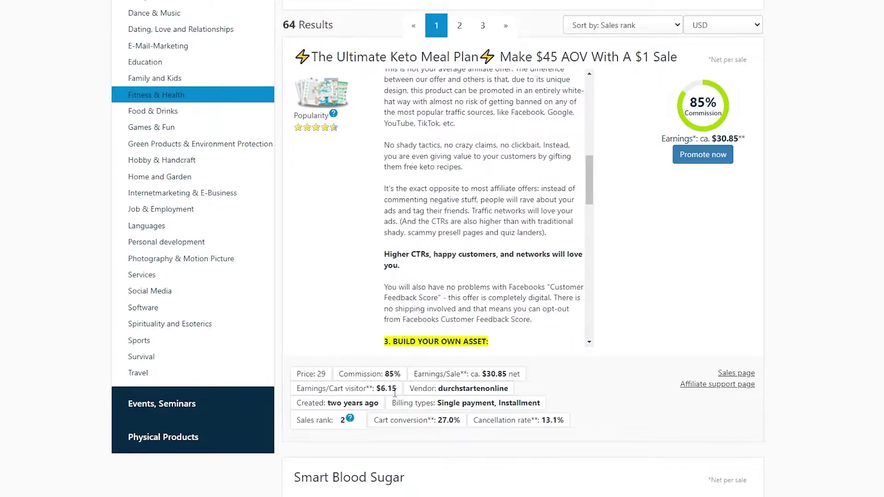
left_click_drag(298, 404, 380, 404)
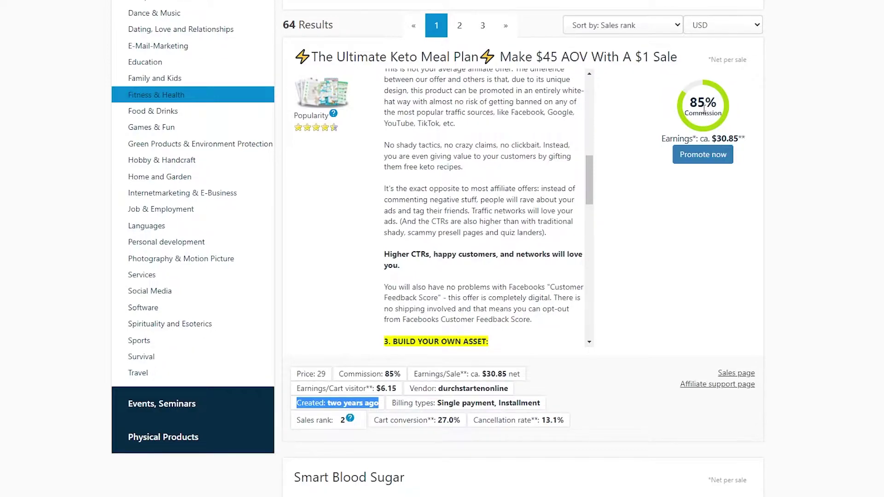
Compare the commissions and earnings of the other Fitness & Health offers on the first results page
scroll(703, 109, "down", 8)
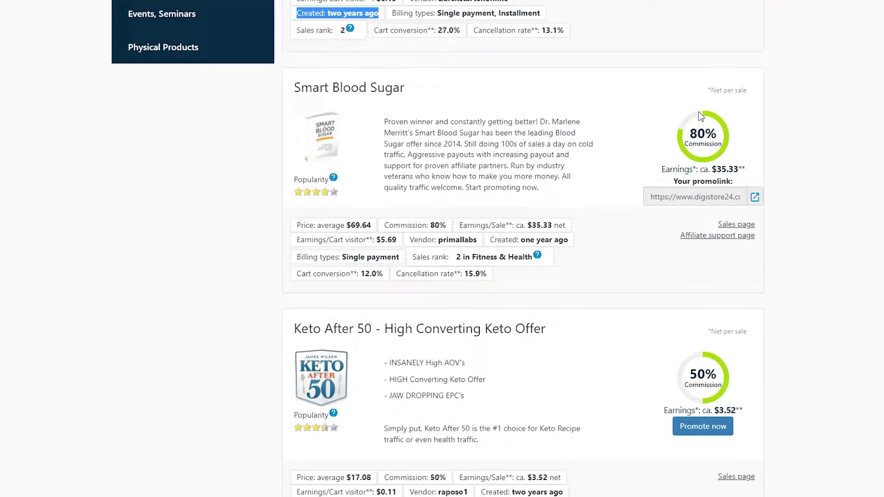
scroll(724, 169, "down", 8)
scroll(725, 171, "down", 8)
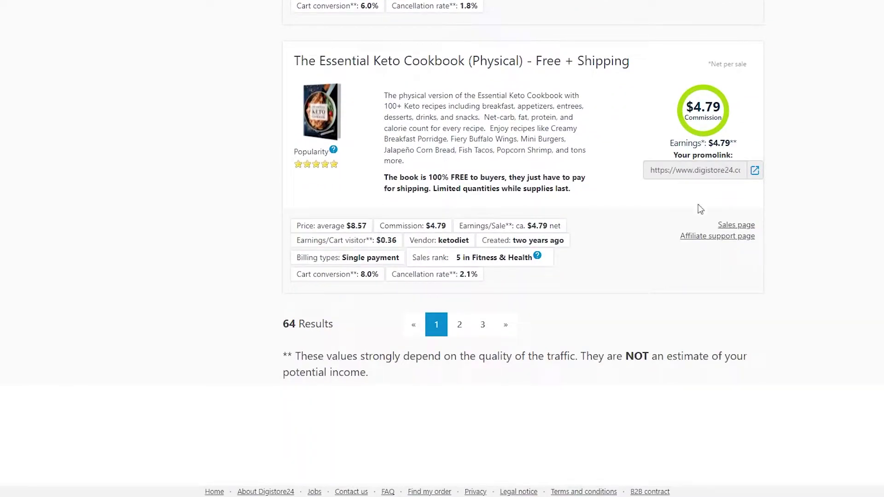
scroll(697, 207, "up", 10)
scroll(687, 228, "up", 15)
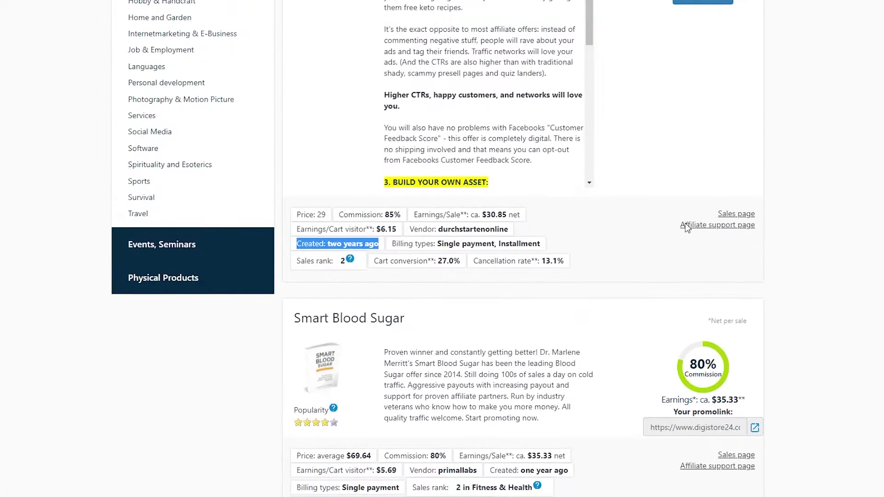
scroll(686, 228, "up", 8)
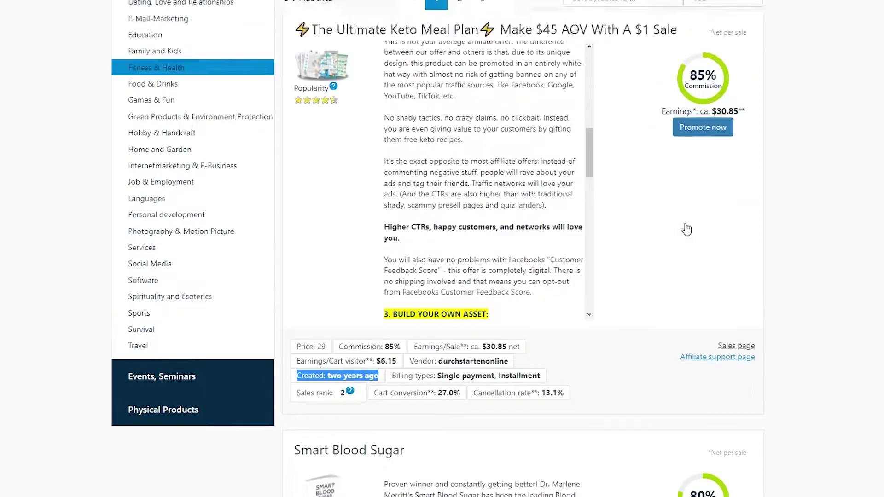
Read the description of The Ultimate Keto Meal Plan offer and request to promote it as an affiliate
scroll(188, 194, "down", 2)
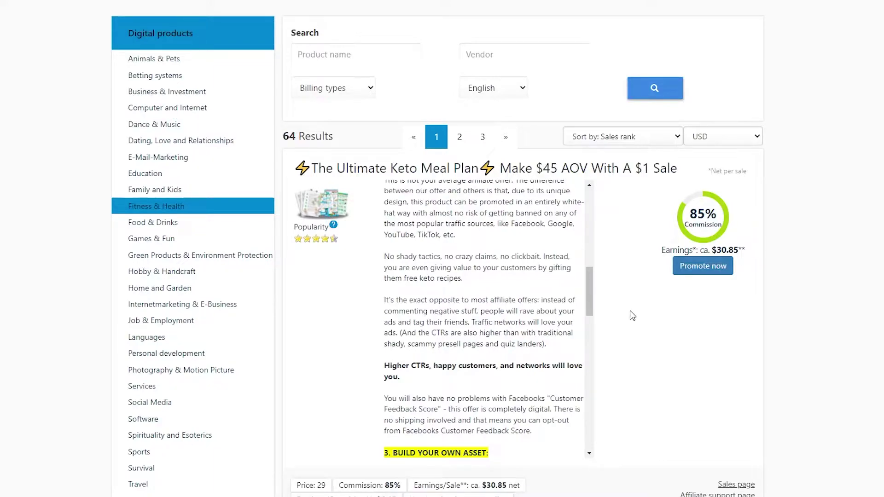
scroll(530, 299, "up", 5)
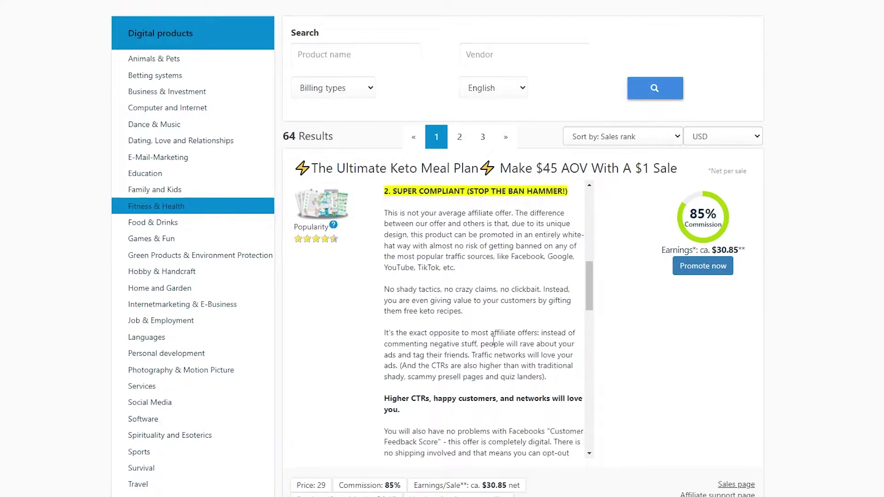
left_click(693, 268)
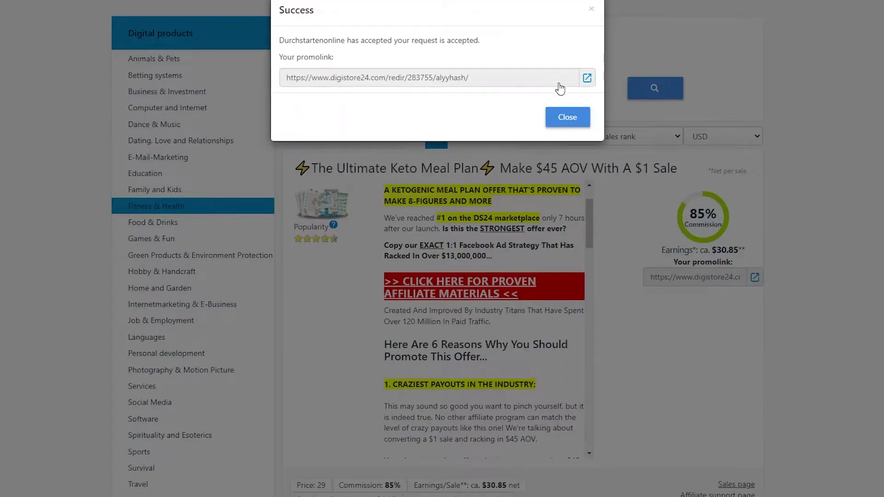
Open the offer's promolink, examine its landing page and video, and return to the marketplace
left_click(587, 79)
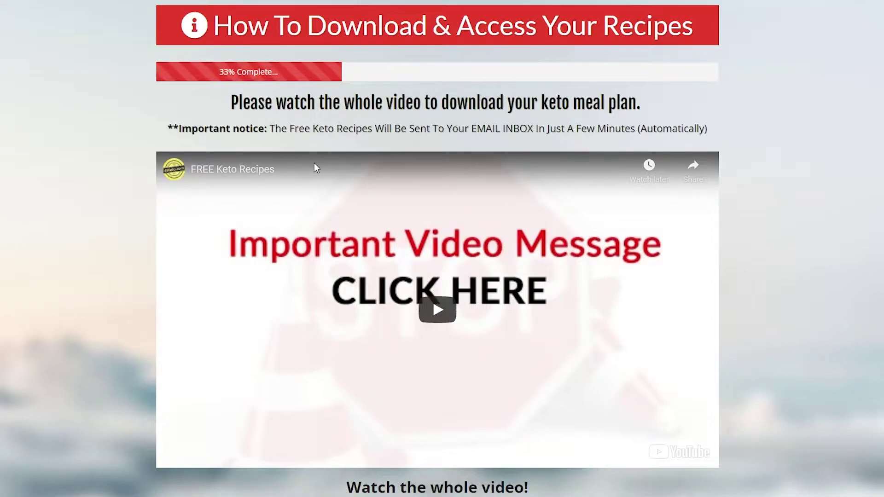
scroll(315, 167, "down", 6)
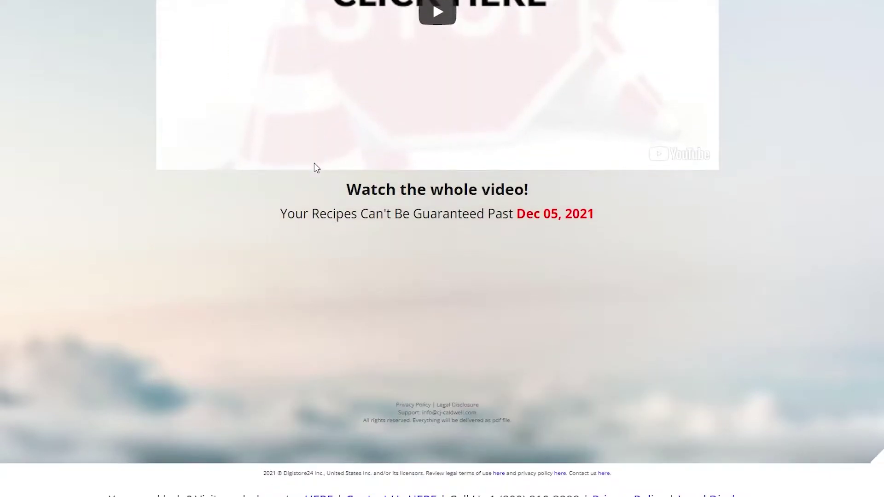
scroll(389, 338, "up", 6)
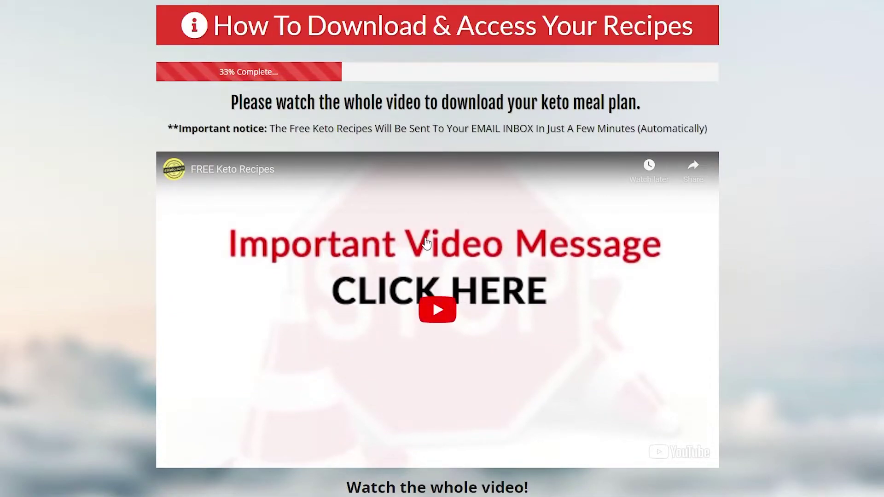
right_click(360, 289)
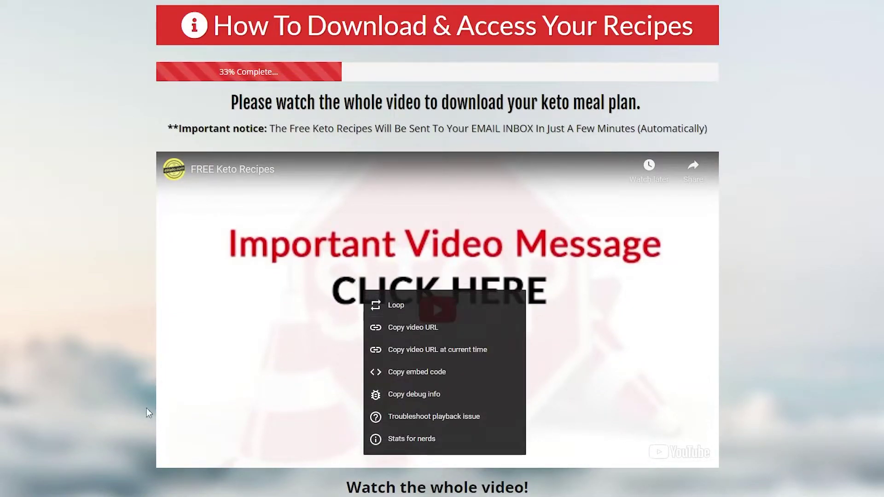
left_click(268, 392)
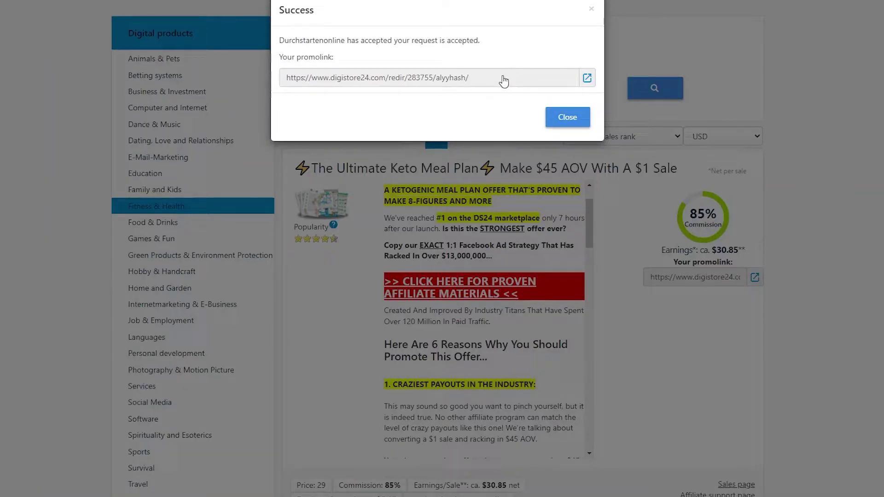
Select the promolink of The Ultimate Keto Meal Plan, close the acceptance message and return to the offer list
left_click(504, 81)
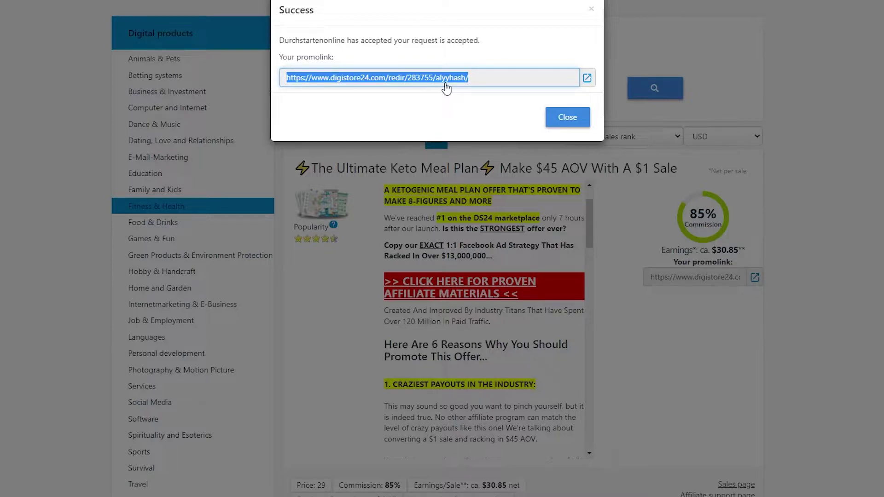
left_click(565, 119)
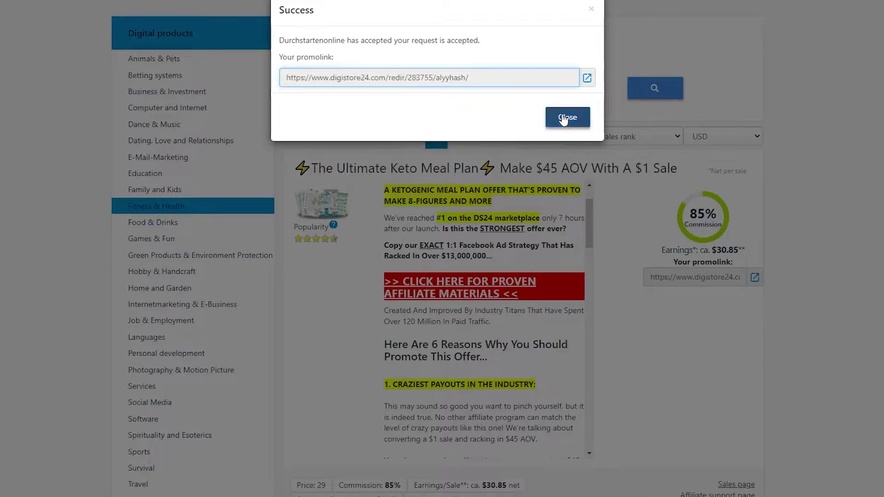
scroll(842, 183, "down", 8)
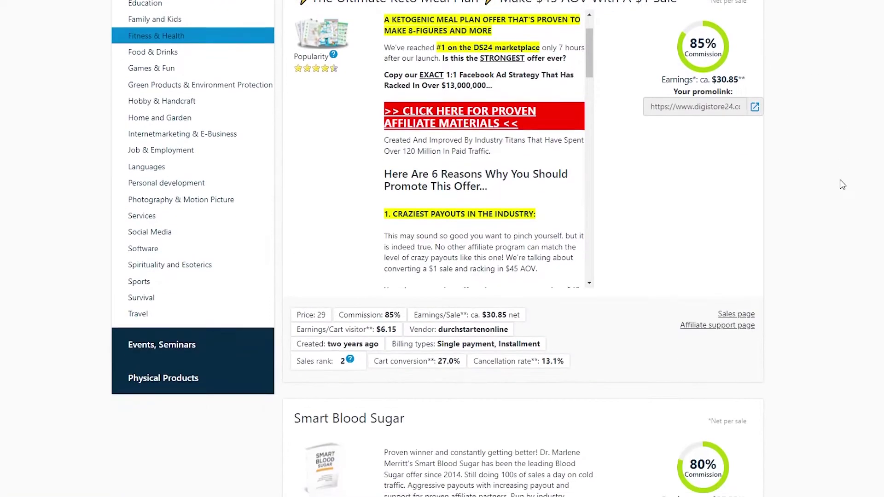
scroll(843, 183, "up", 10)
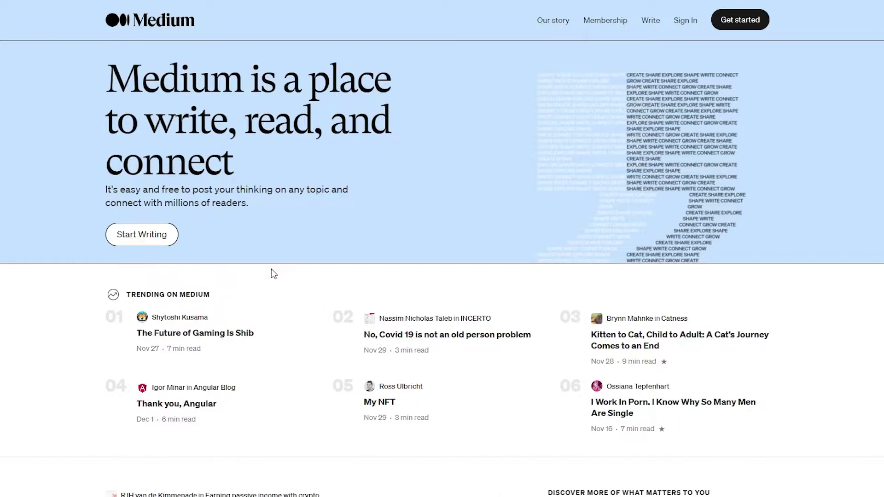
Switch to Medium, browse its homepage stories and examine its creators page about blogging, audience growth and earning
scroll(273, 273, "down", 10)
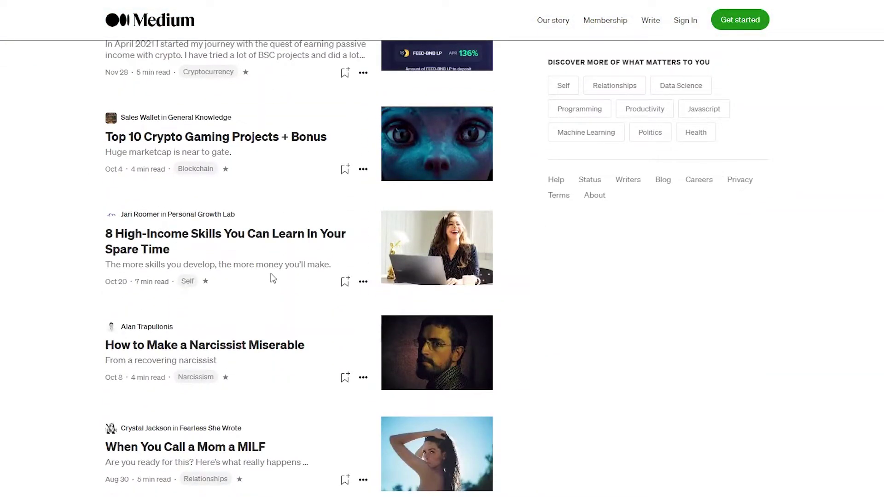
scroll(273, 277, "down", 15)
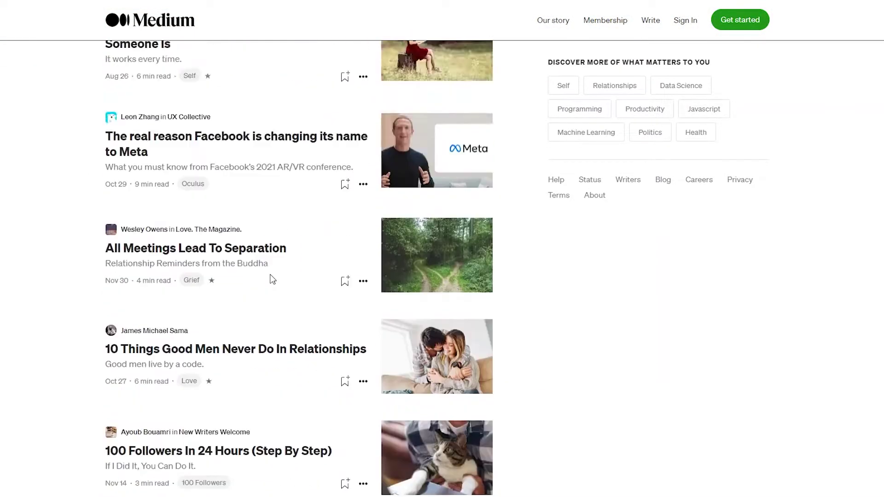
scroll(272, 279, "up", 20)
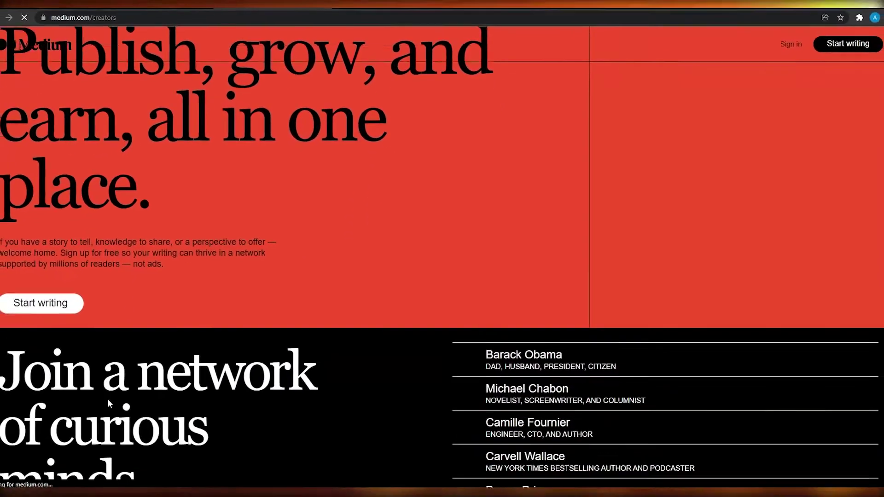
left_click(22, 418)
scroll(67, 293, "down", 3)
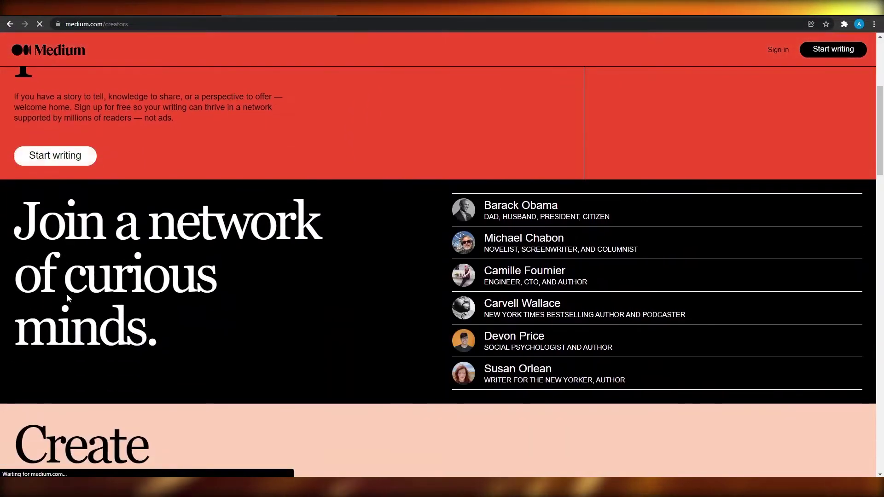
scroll(131, 259, "up", 1)
scroll(131, 258, "down", 12)
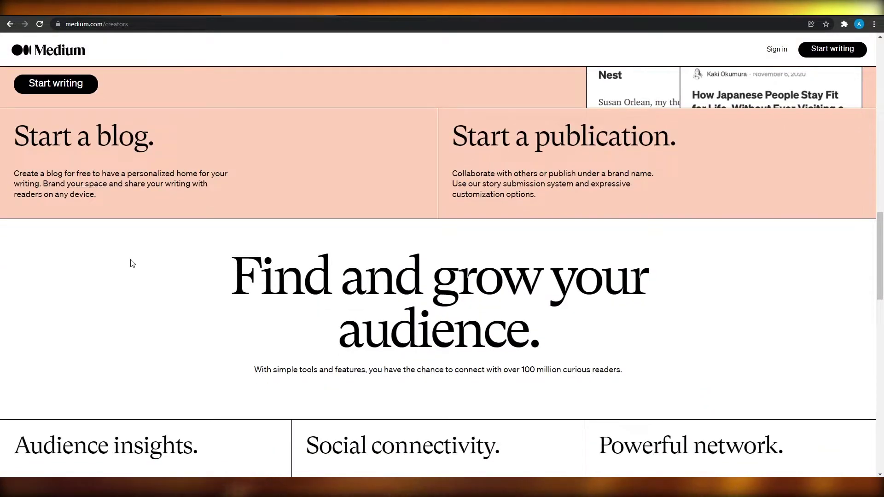
scroll(131, 259, "down", 10)
scroll(131, 259, "down", 4)
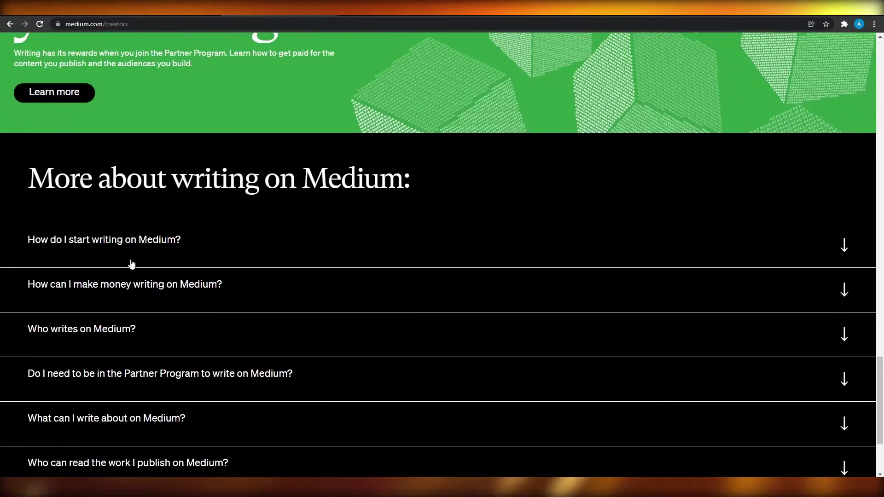
scroll(132, 259, "up", 16)
scroll(130, 263, "up", 12)
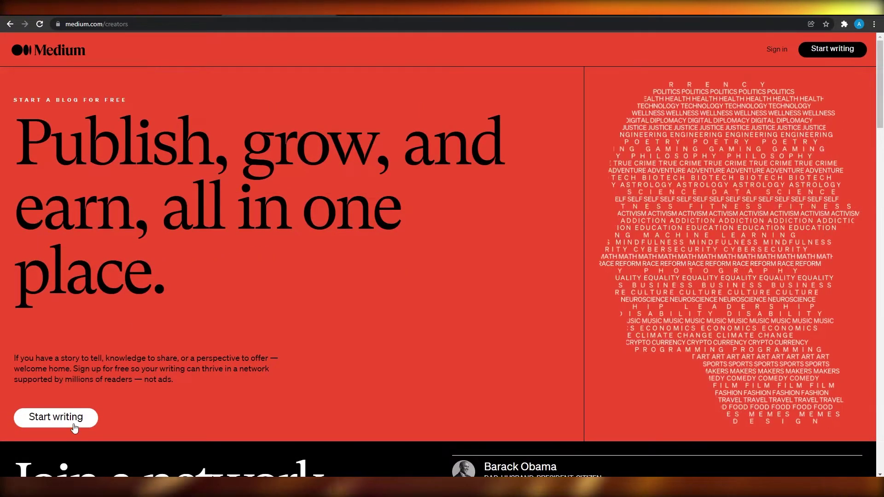
Start a new Medium story and title it with the offer's headline, "⚡The Ultimate Keto Meal Plan⚡ Make $45 AOV With A $1 Sale"
left_click(74, 424)
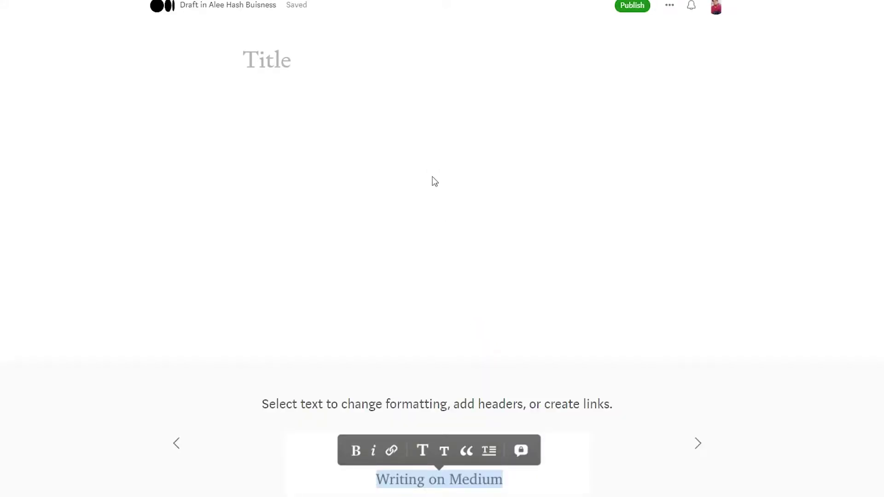
left_click(311, 59)
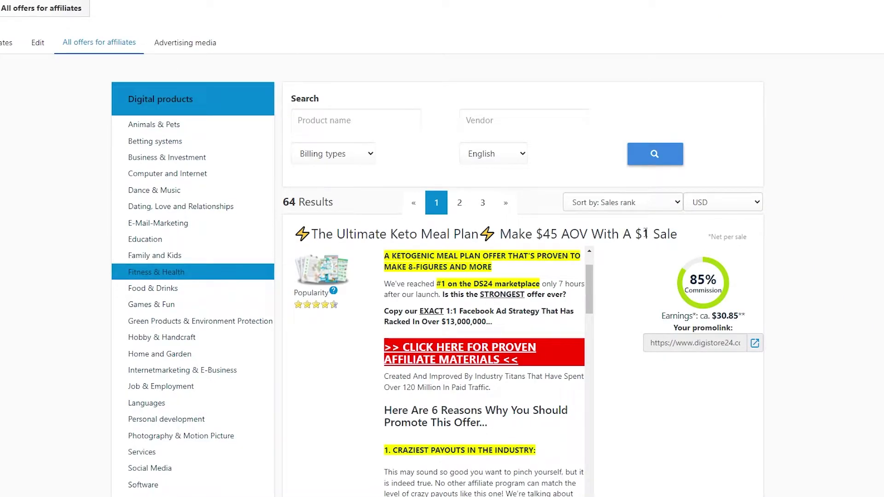
left_click_drag(679, 235, 294, 234)
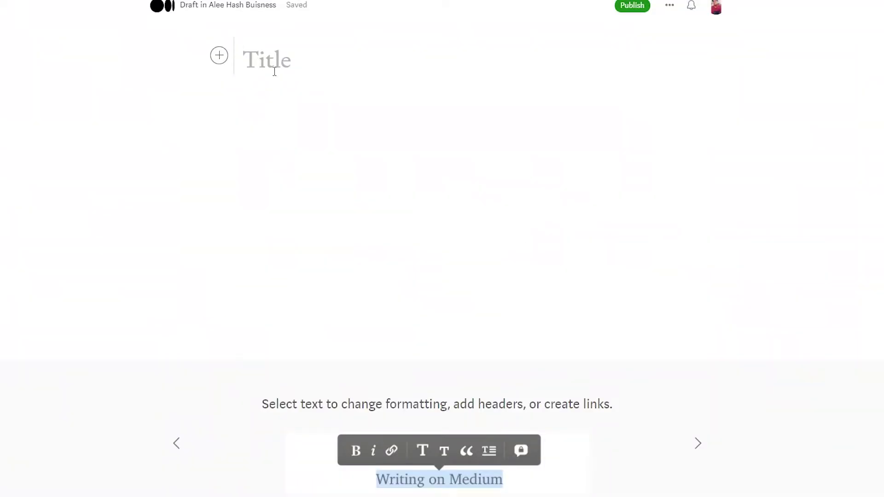
type("⚡The Ultimate Keto Meal Plan⚡ Make $45 AOV With A $1 Sale")
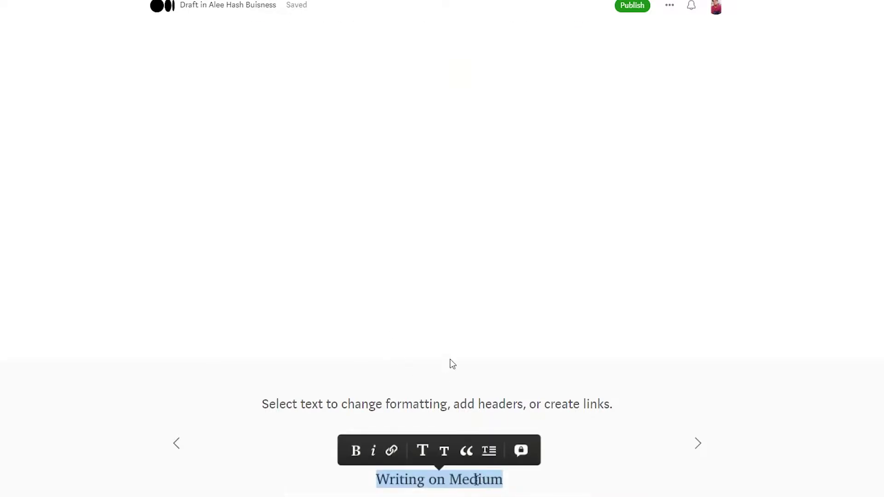
Look through the story editor's tips on formatting text, adding media and embedding links
left_click(698, 444)
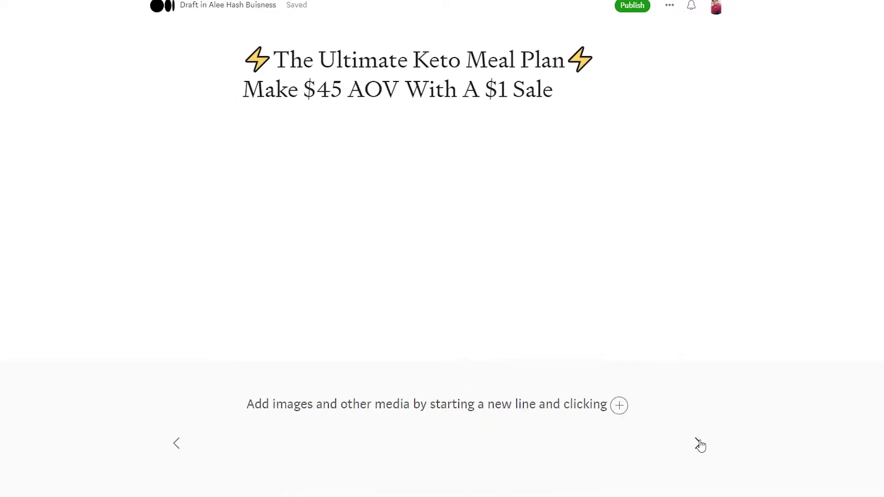
left_click(698, 443)
left_click(698, 443)
left_click(698, 444)
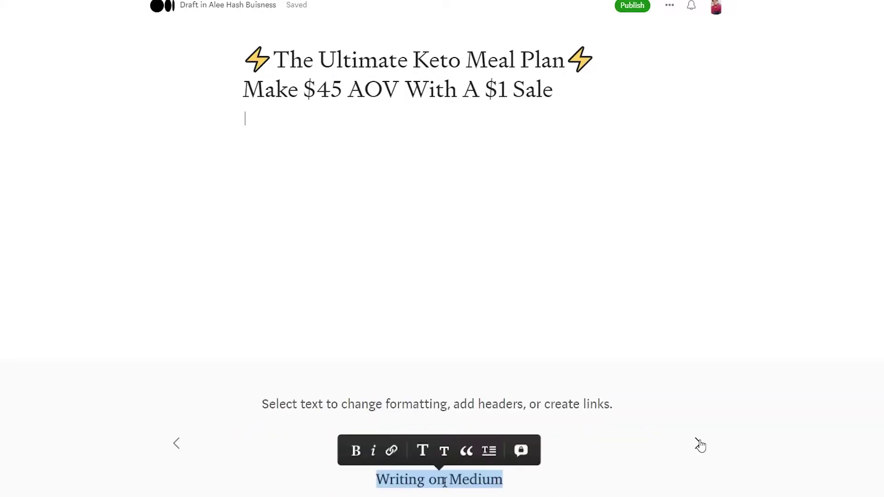
left_click(698, 443)
left_click(699, 444)
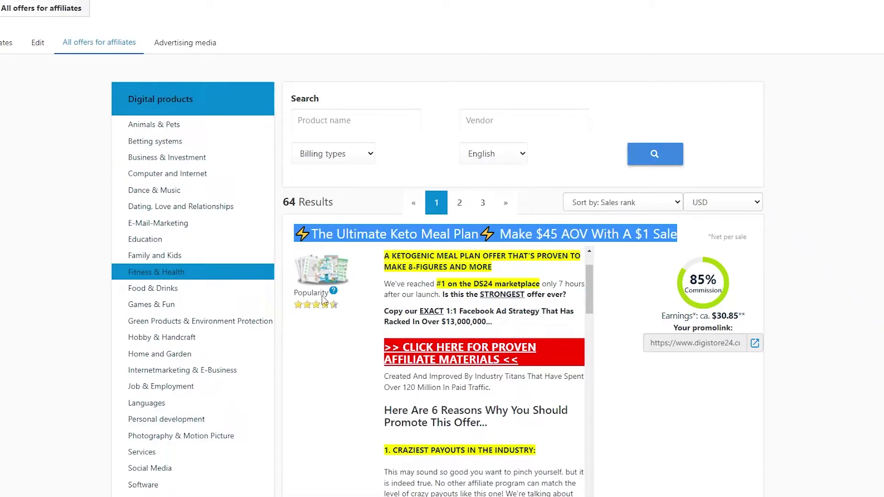
Copy the keto offer's description from the Digistore24 marketplace into the story body, starting at "We've reached #1 on the DS24 marketplace"
scroll(387, 283, "down", 1)
scroll(387, 283, "up", 1)
left_click_drag(386, 284, 546, 195)
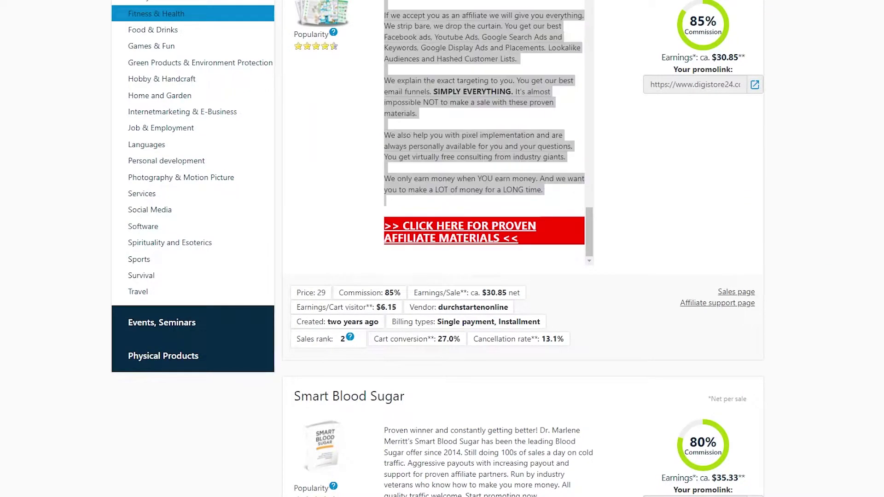
key("alt+Tab")
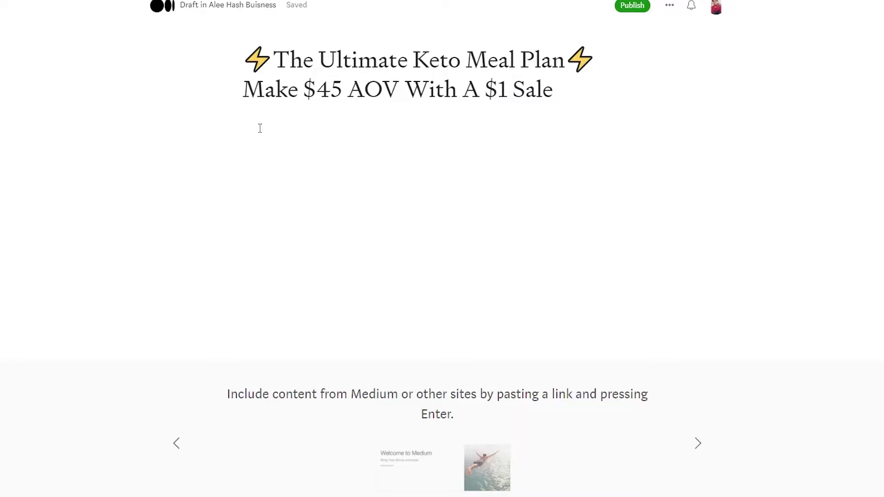
key("ctrl+v")
scroll(553, 230, "up", 15)
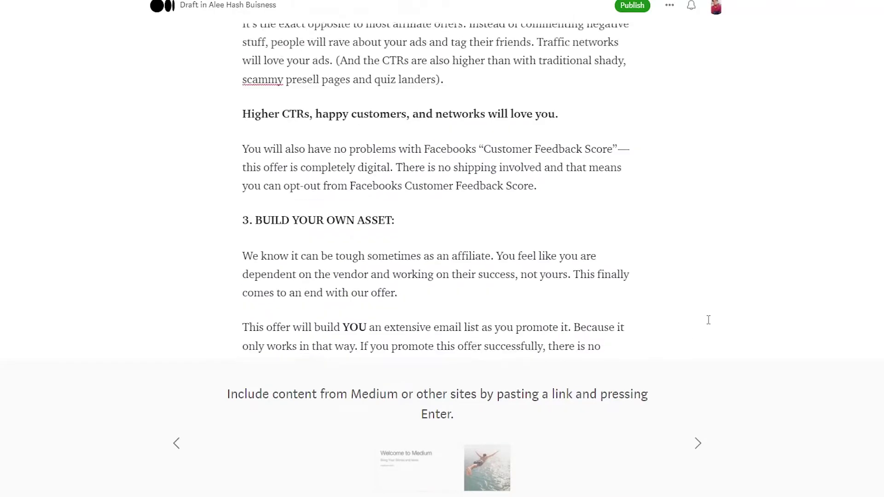
scroll(557, 339, "up", 10)
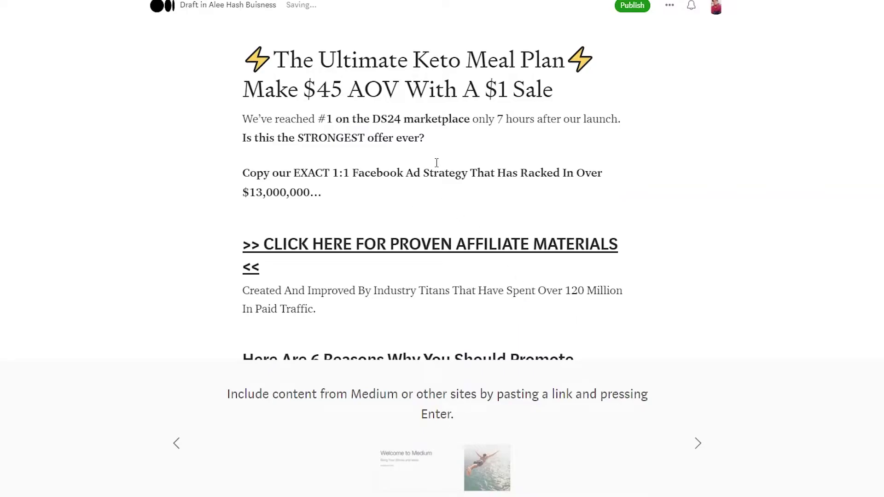
Enter "Ultimate KETO plane" as the story's tag and publish the story immediately
left_click(631, 7)
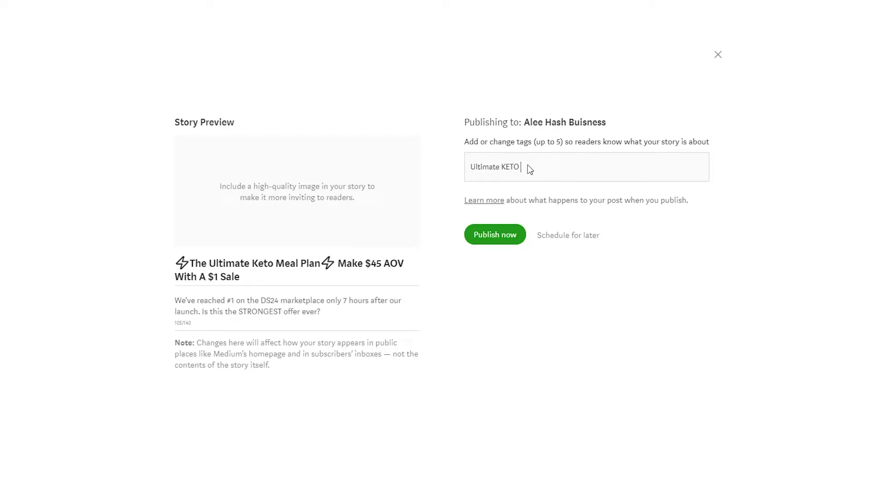
type("KETO plANE")
key("BackSpace")
key("BackSpace")
key("BackSpace")
key("BackSpace")
type("lane")
left_click(486, 234)
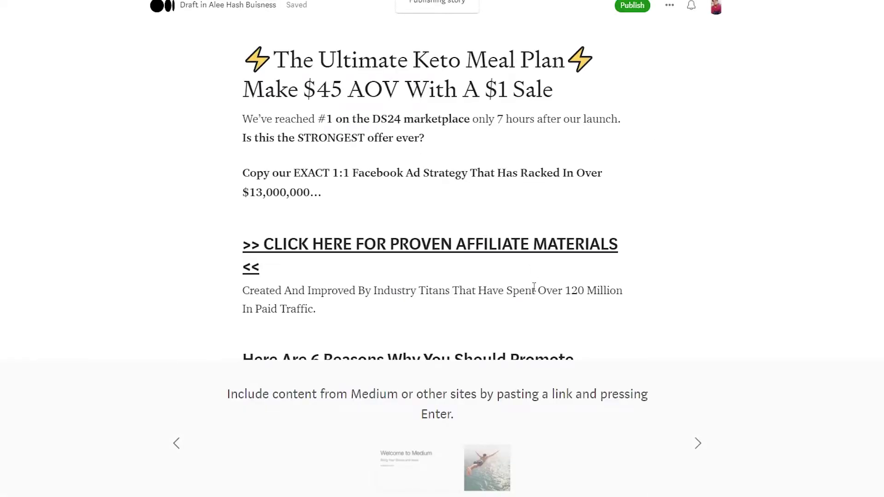
Dismiss the sharing options and finish the profile prompt with the bio left empty
scroll(548, 299, "down", 2)
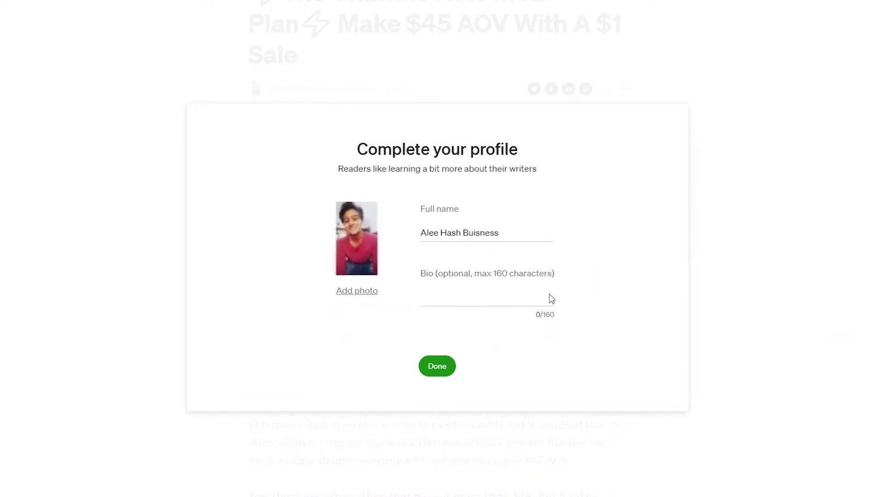
key("Escape")
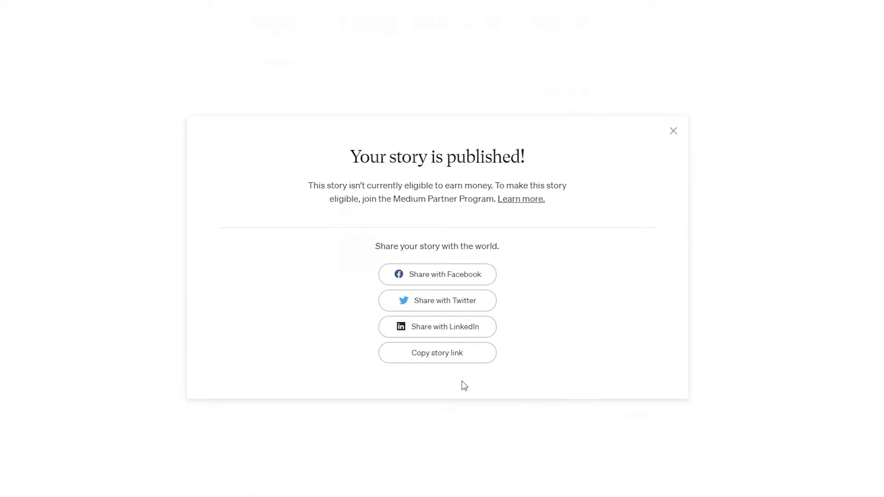
left_click(673, 131)
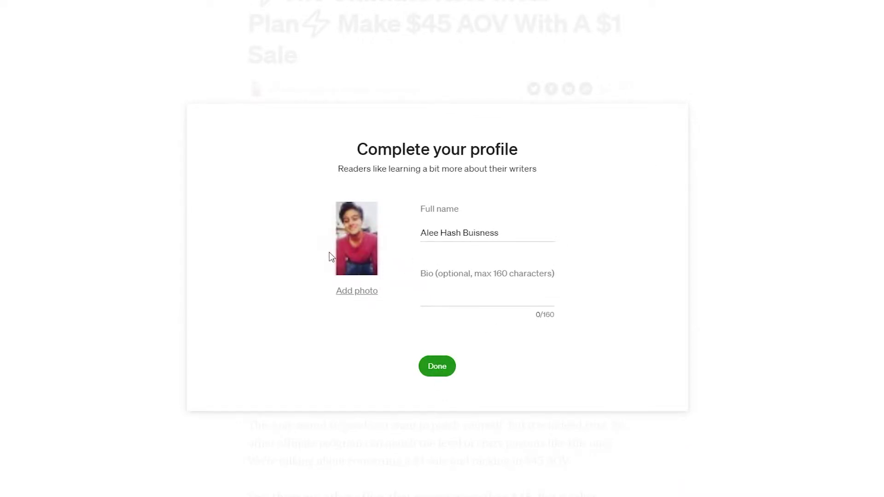
left_click(436, 367)
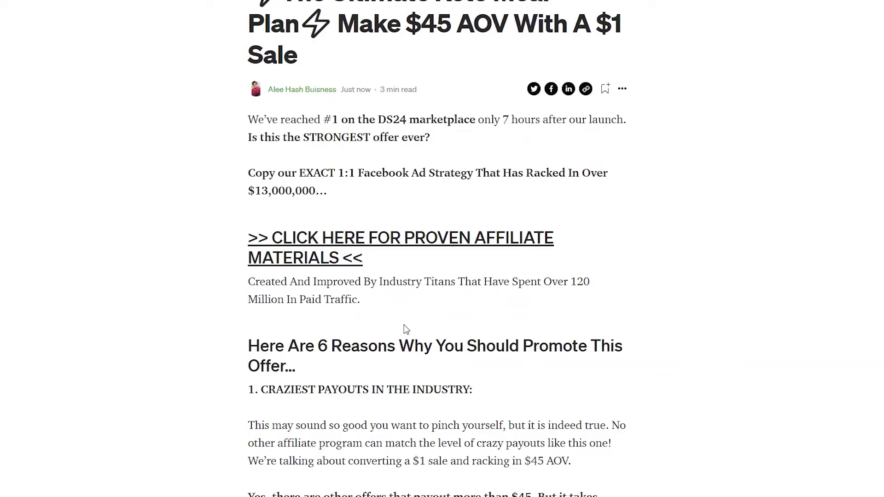
Review the text of the published keto story and reopen the story for editing
scroll(405, 327, "down", 17)
scroll(417, 320, "up", 4)
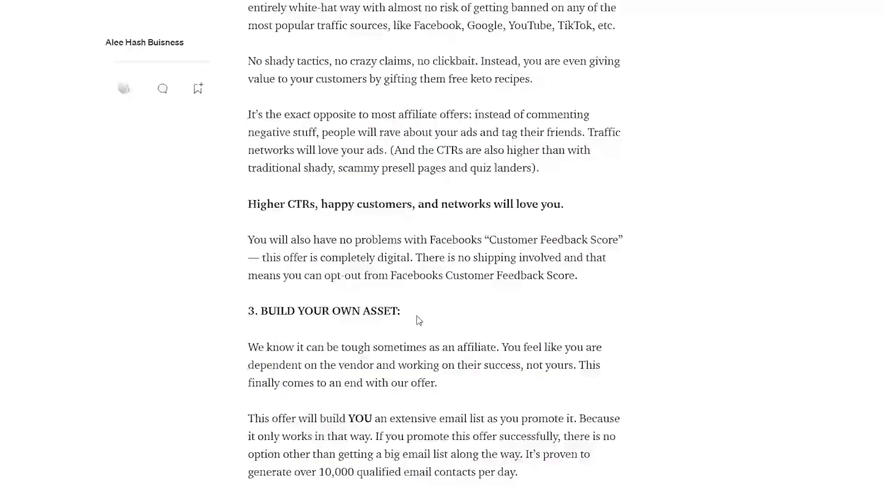
scroll(417, 321, "up", 13)
left_click(622, 246)
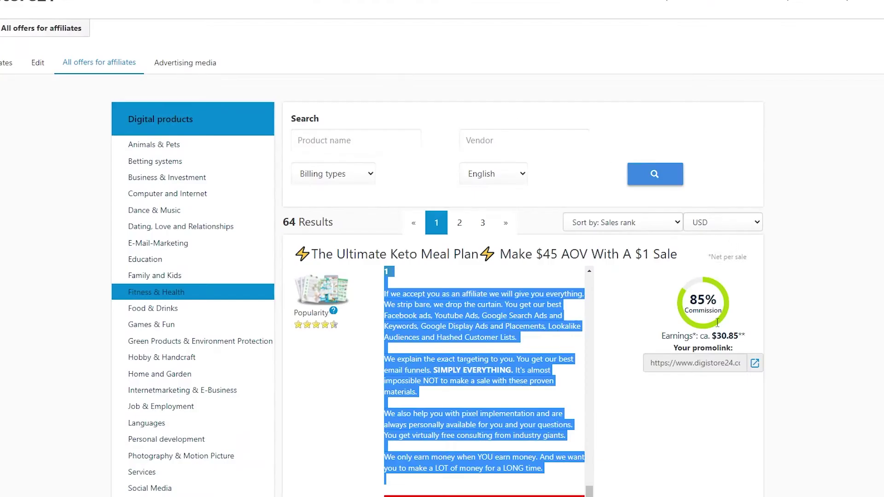
Copy the keto offer's promolink from Digistore24 and insert it in the Medium story, below a separator after the "In Paid Traffic." paragraph
left_click(716, 366)
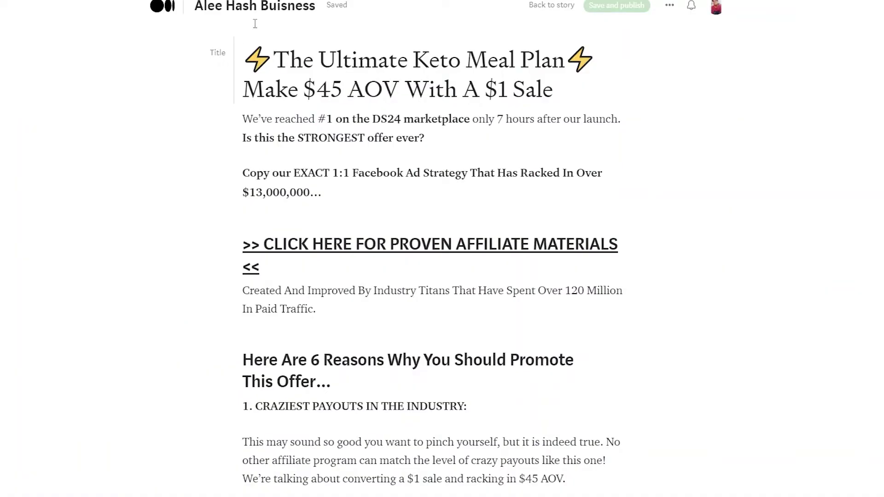
scroll(298, 266, "down", 10)
scroll(298, 266, "up", 10)
left_click(349, 313)
key("ctrl+Return")
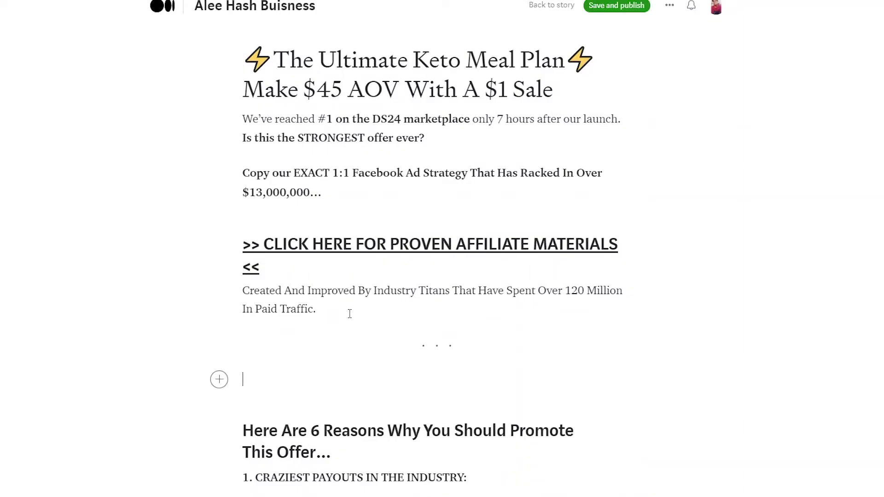
type("https://www.digistore24.com/redir/283755/alyyhash/")
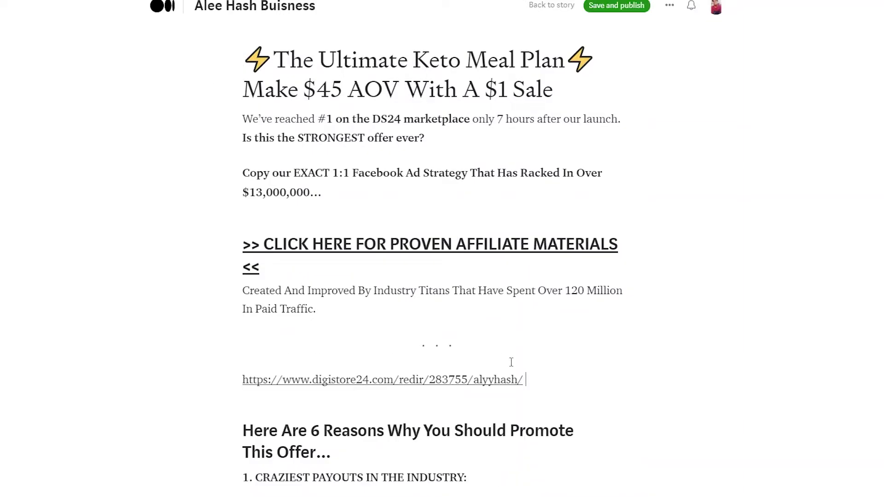
Add "—GRAB THIS LIMITED TIME OFFER" directly after the promolink in the story
type("-GRAB THIS LIM")
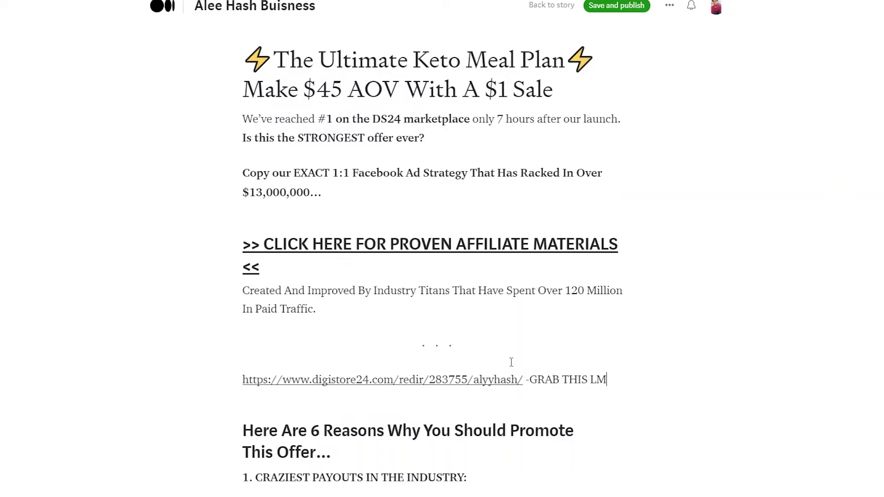
type("ITED TIME O")
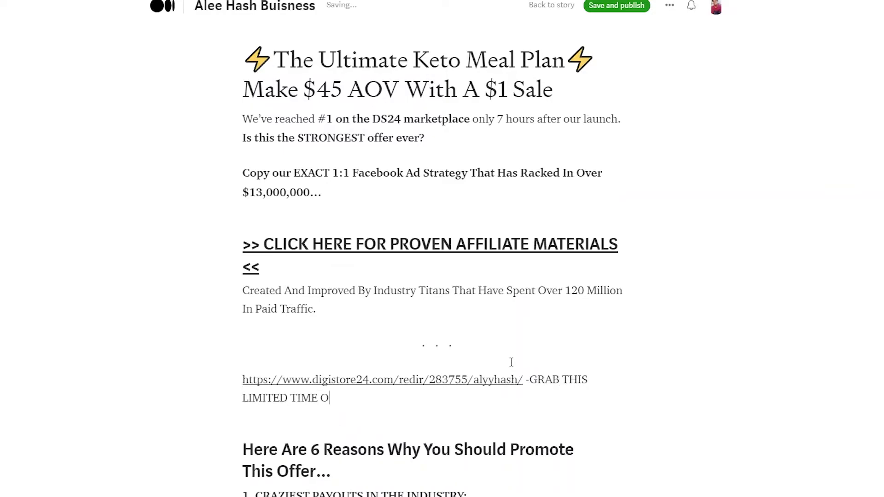
type("FFER")
left_click(531, 381)
type("-")
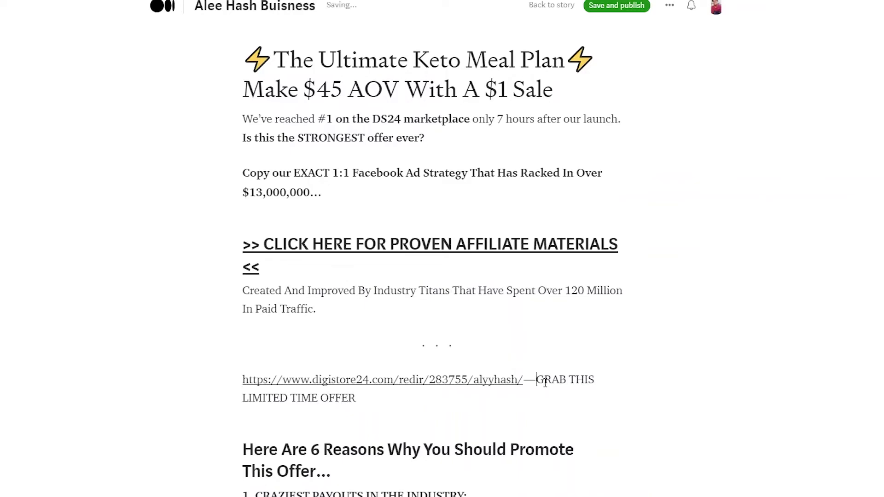
key("BackSpace")
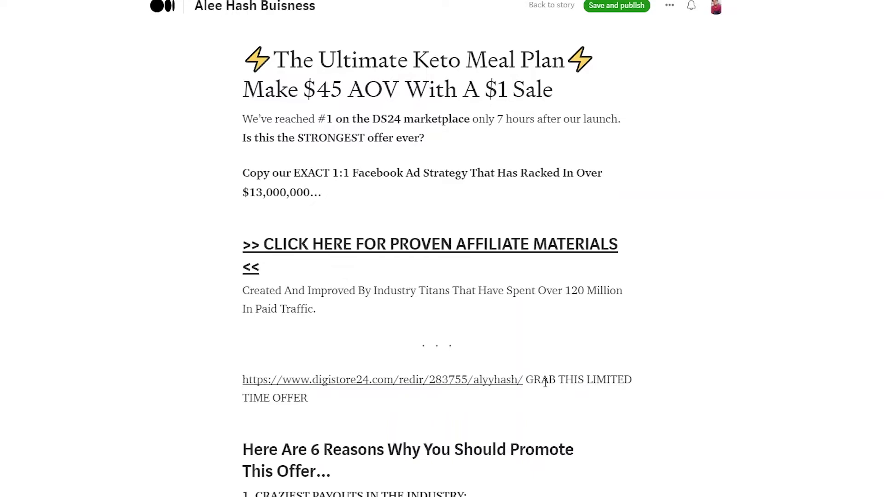
type("--")
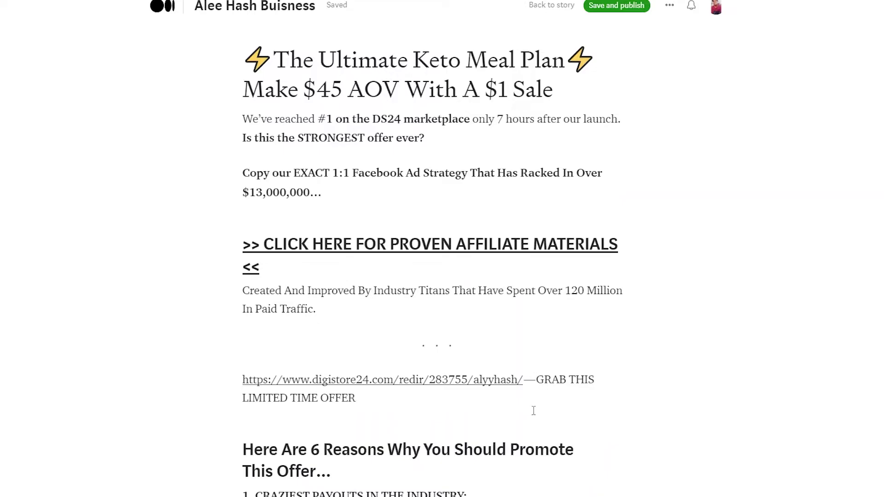
Review the rest of the story, publish the changes and finish the profile prompt with the bio left empty
scroll(534, 411, "down", 6)
scroll(534, 410, "down", 20)
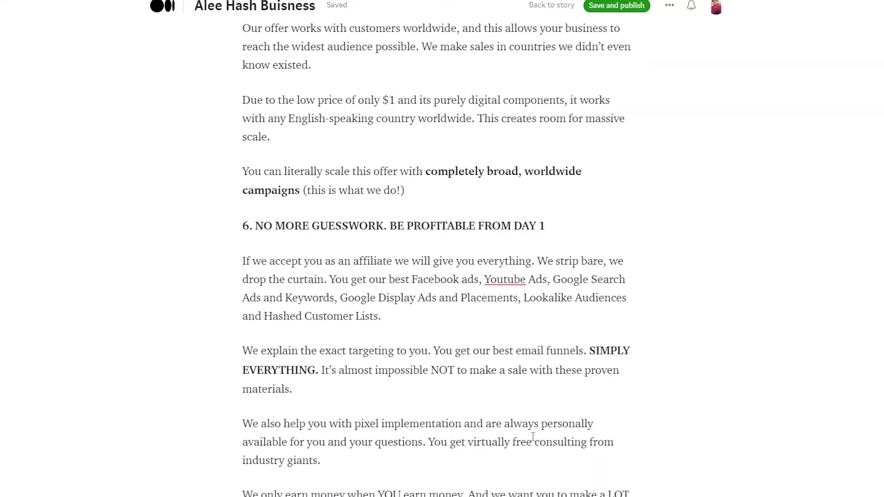
scroll(534, 437, "up", 20)
left_click(632, 6)
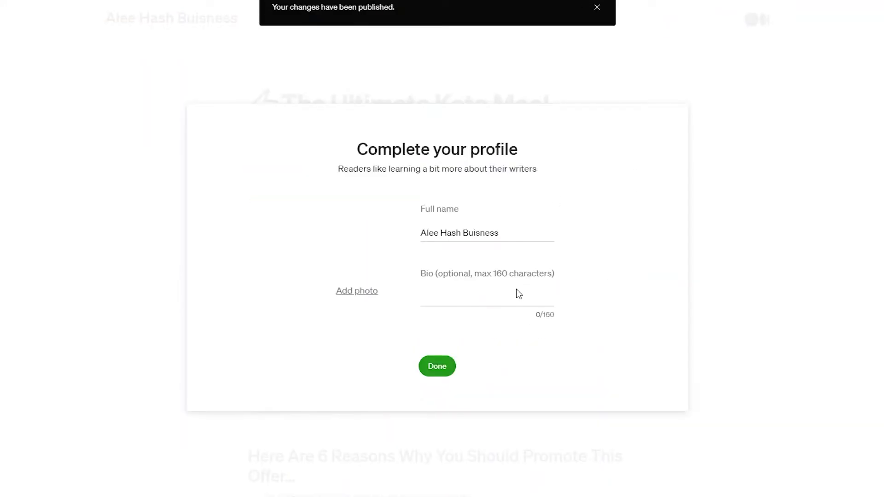
left_click(434, 366)
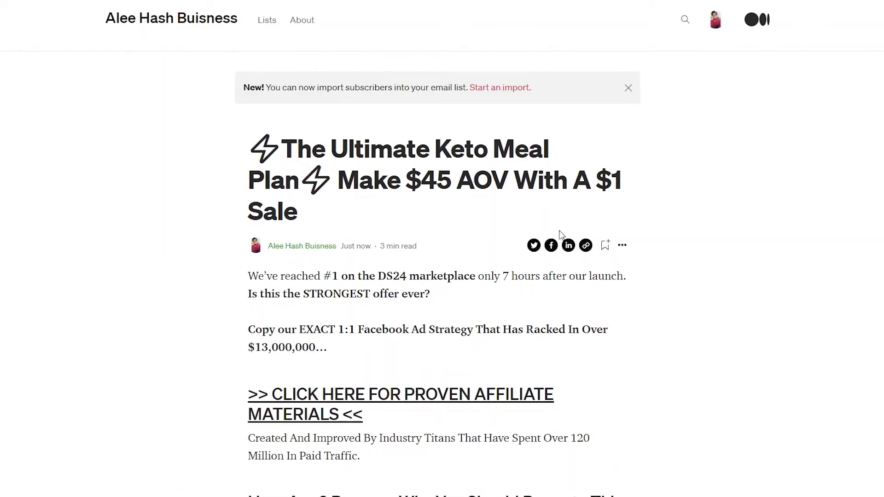
Copy the published keto story's link
left_click(622, 245)
left_click(586, 246)
left_click(586, 246)
Search Google in a new tab for "quora keto diet" and open the Quora question "What is the keto diet?"
key("ctrl+t")
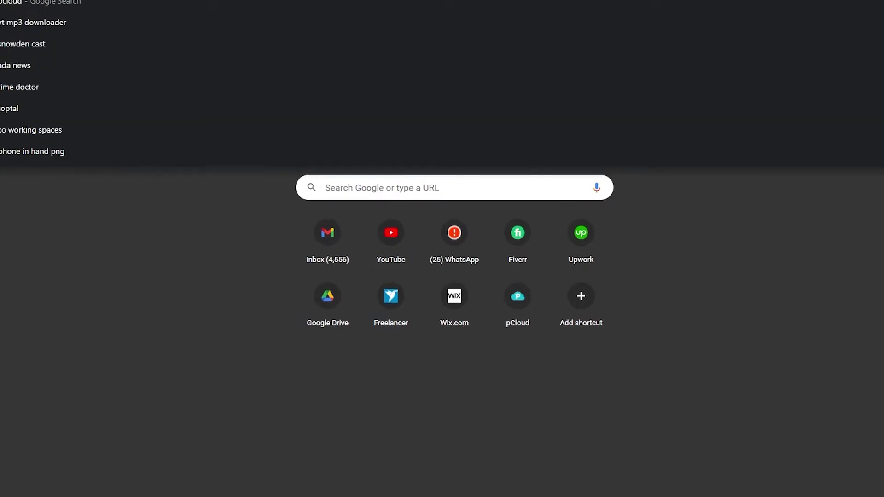
type("QUORA")
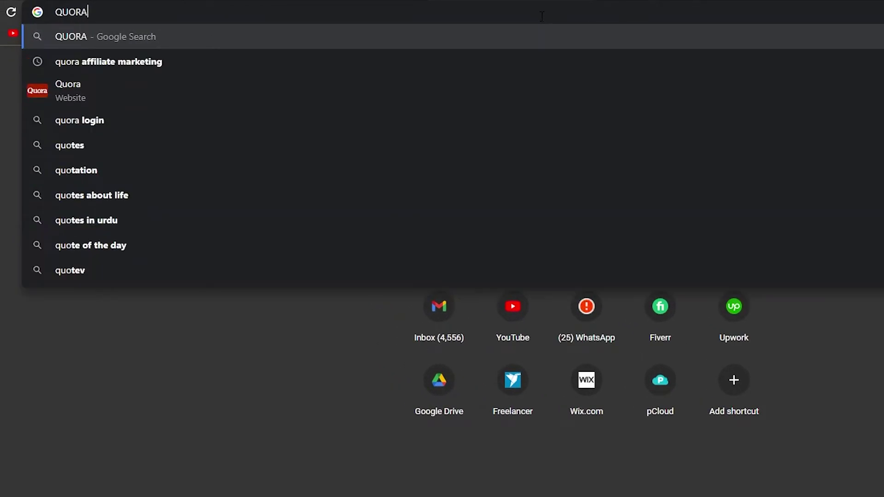
type(" KE")
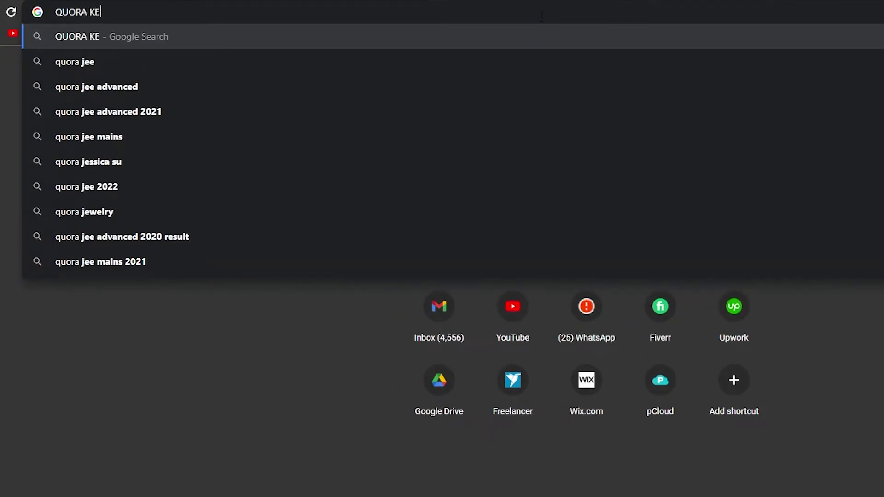
type("YO DIET")
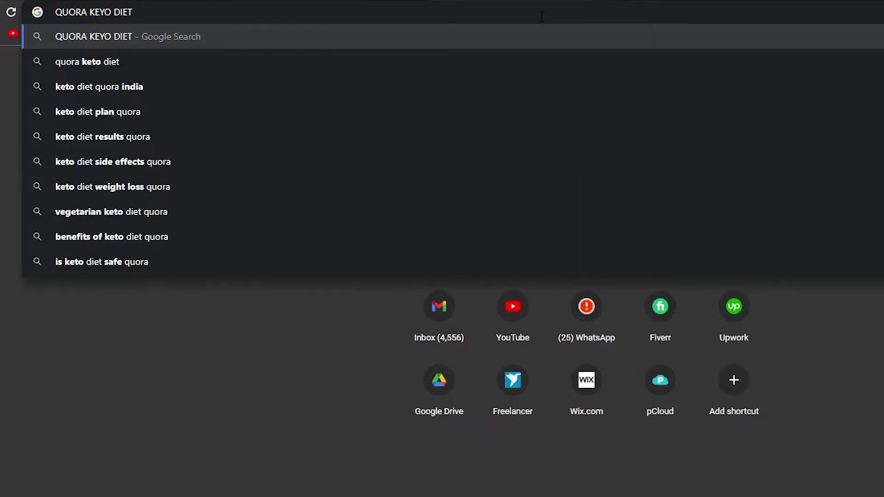
key("Down")
key("Return")
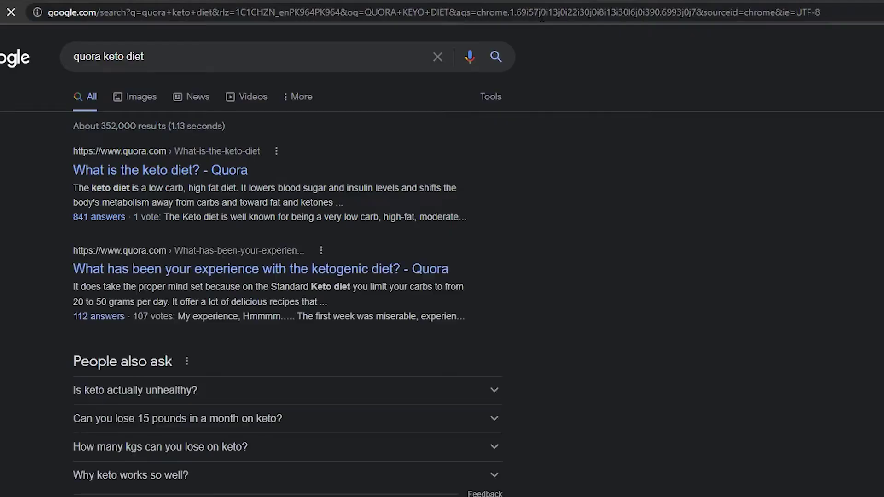
left_click(199, 170)
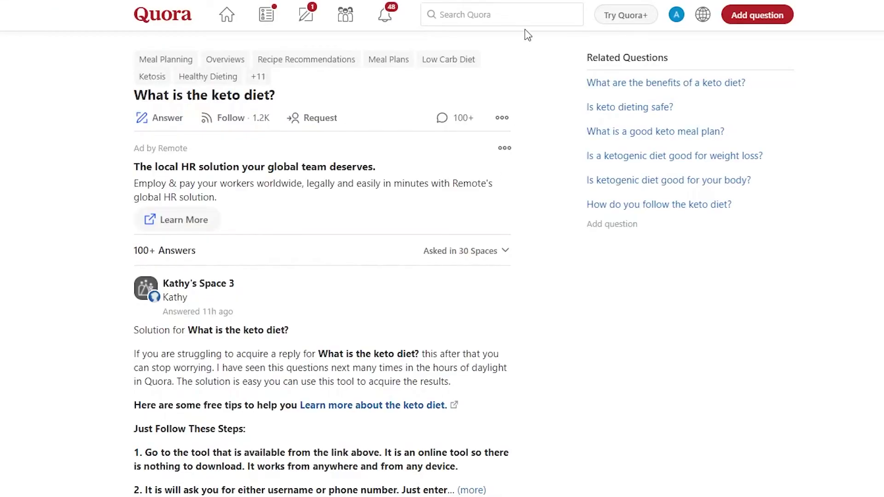
Comment "For the best KETO DIET INSTRUCTIONS AND COMPLETE DIET - TAP HERE -" plus the copied story link on the first Quora answer
scroll(310, 224, "down", 5)
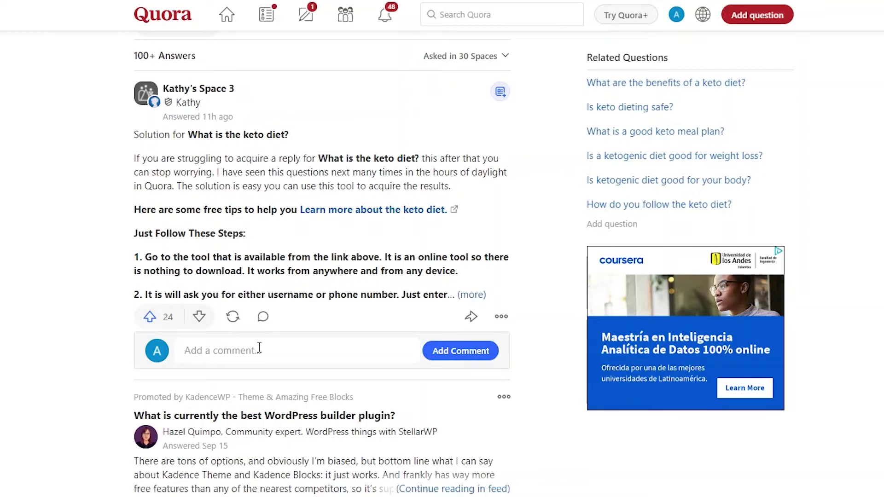
type("For the best KETO DIET INSTRUCTIONS AND C")
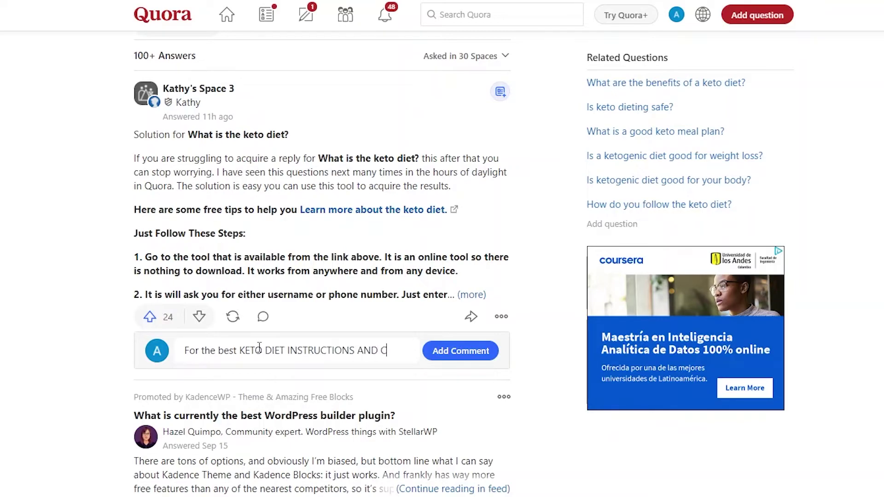
type("OMPLETE DIET - TAP HERE")
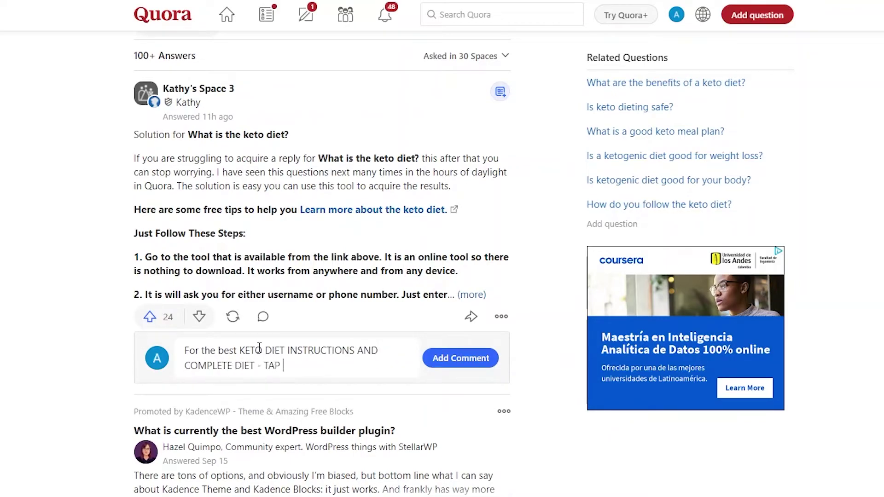
key("ctrl+v")
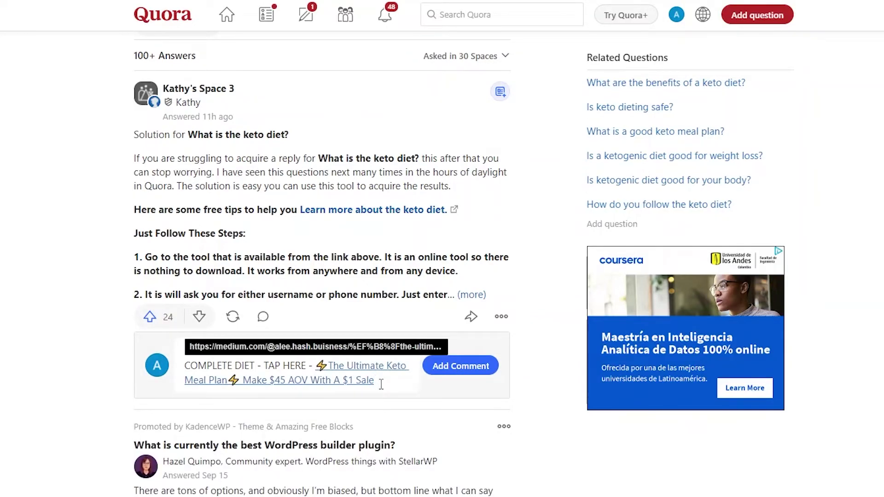
left_click(258, 367)
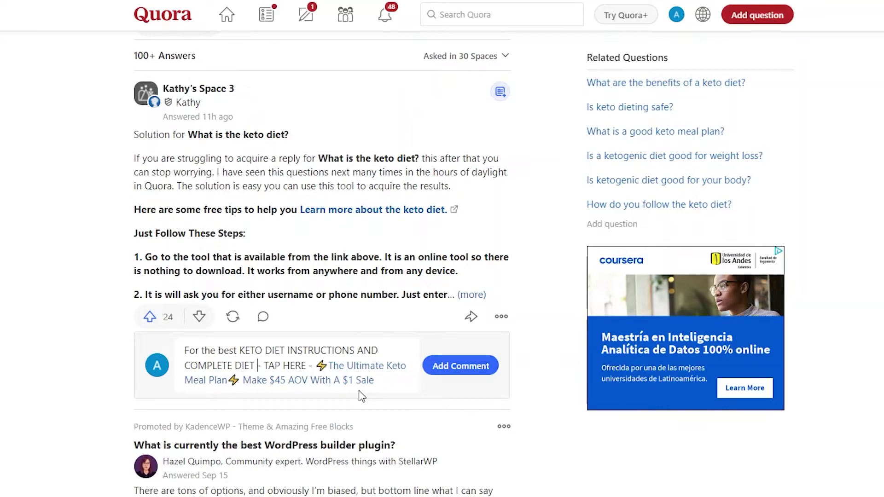
left_click(468, 365)
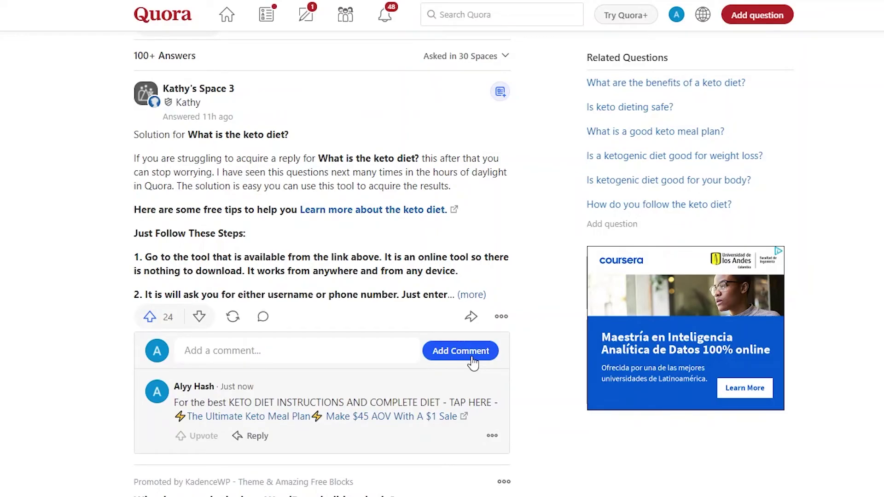
scroll(337, 475, "up", 3)
scroll(336, 475, "down", 8)
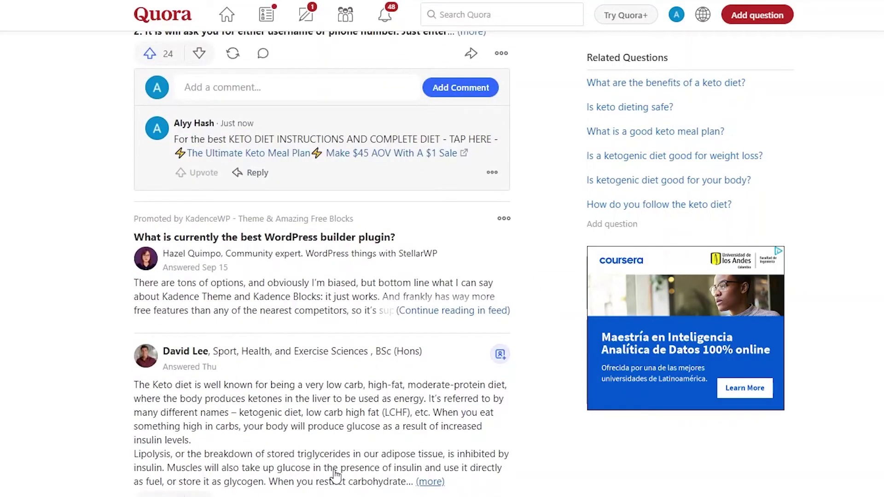
scroll(335, 474, "down", 10)
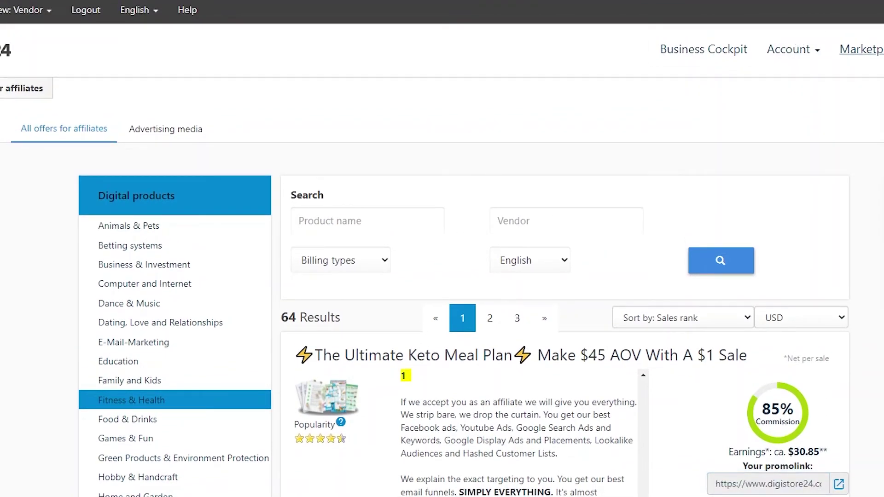
Switch to Digistore24 and look through its available report types for tracking affiliate sales
left_click(883, 50)
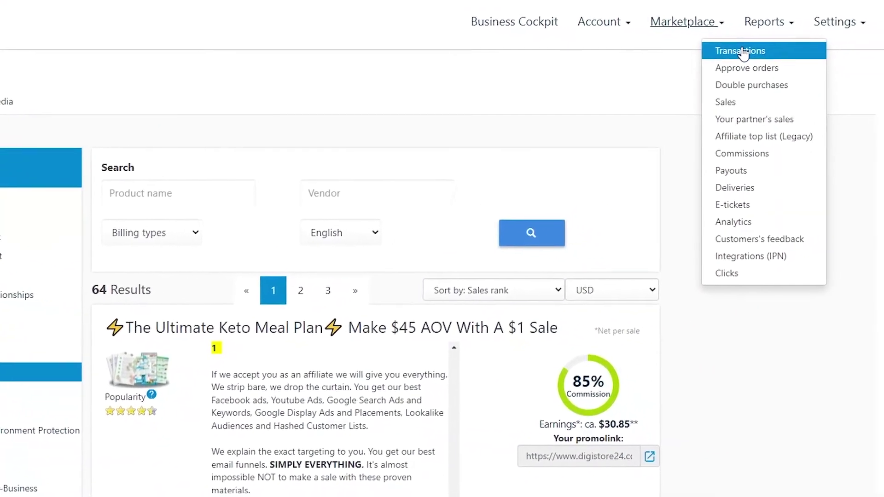
left_click(609, 27)
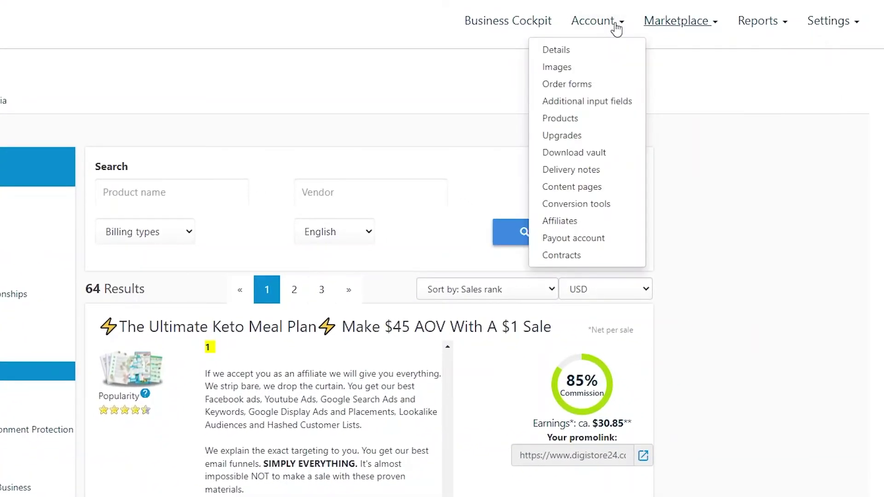
left_click(693, 29)
left_click(760, 23)
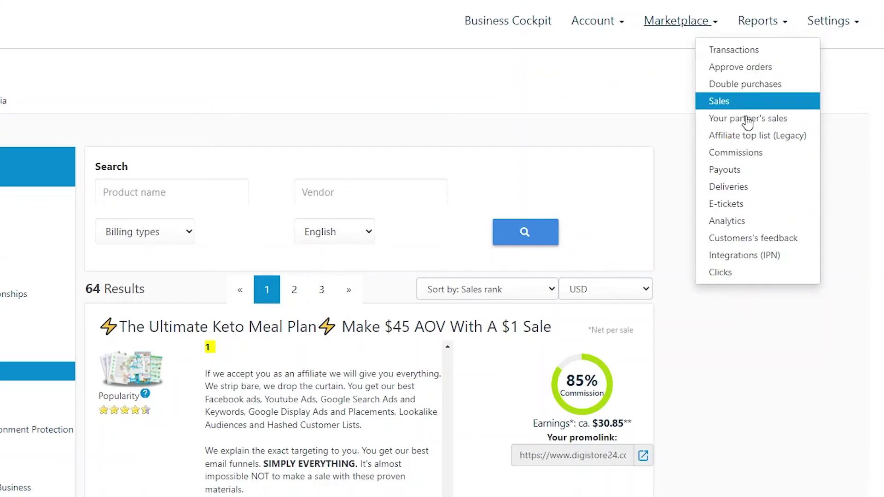